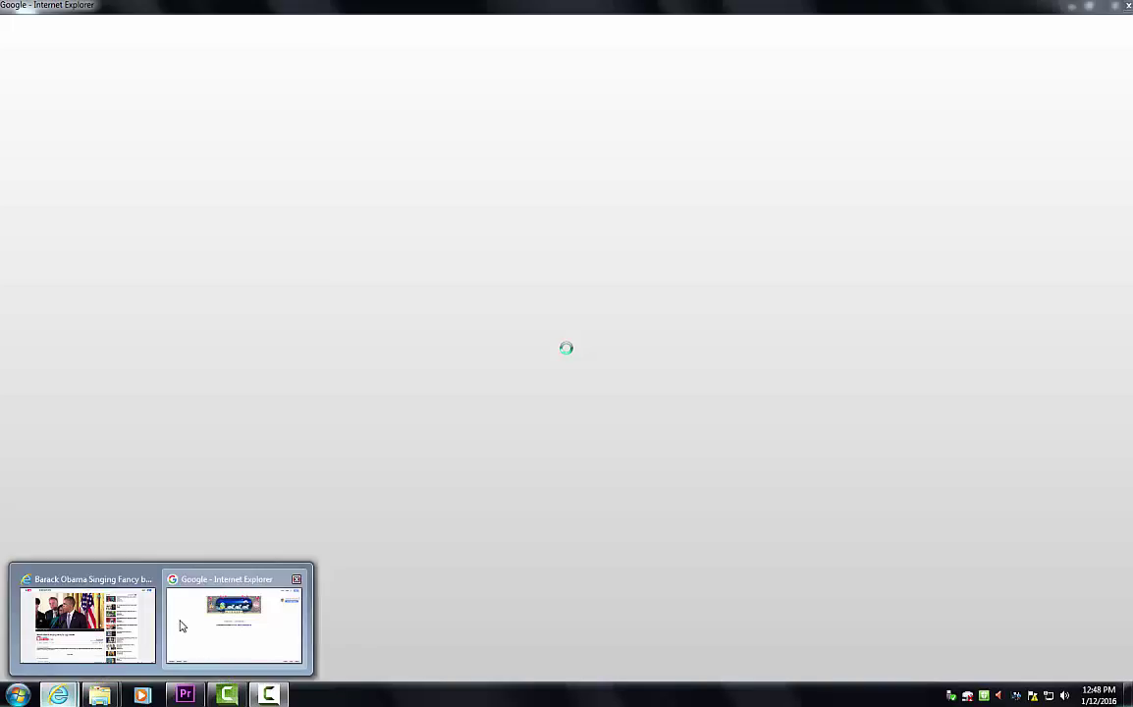
Step: Search Google in Internet Explorer for 'youtube to mp3'
mouse_move(58, 694)
left_click(180, 623)
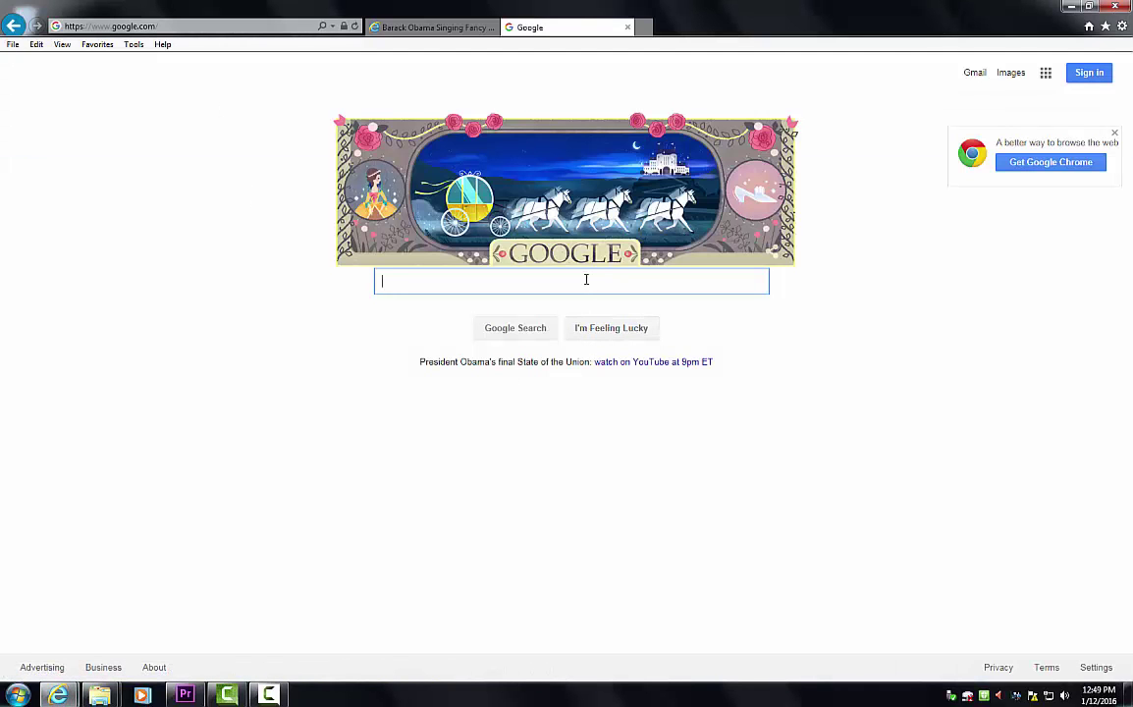
type("youtube to")
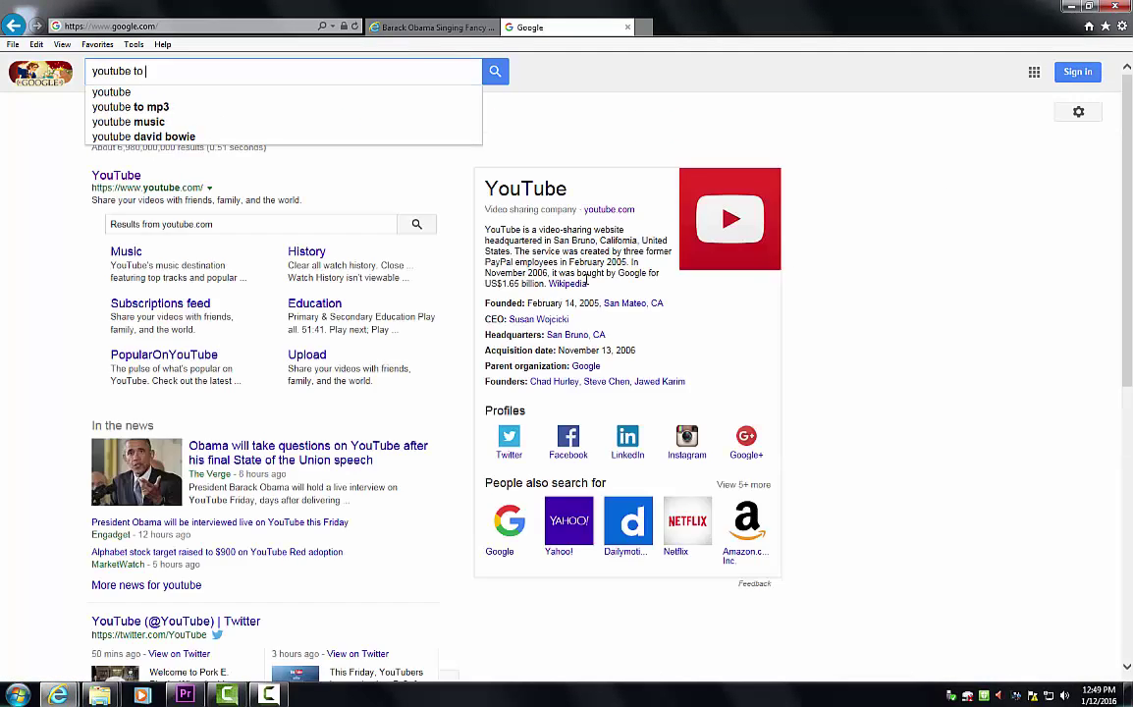
type(" m")
left_click(251, 106)
key("BackSpace")
type("3")
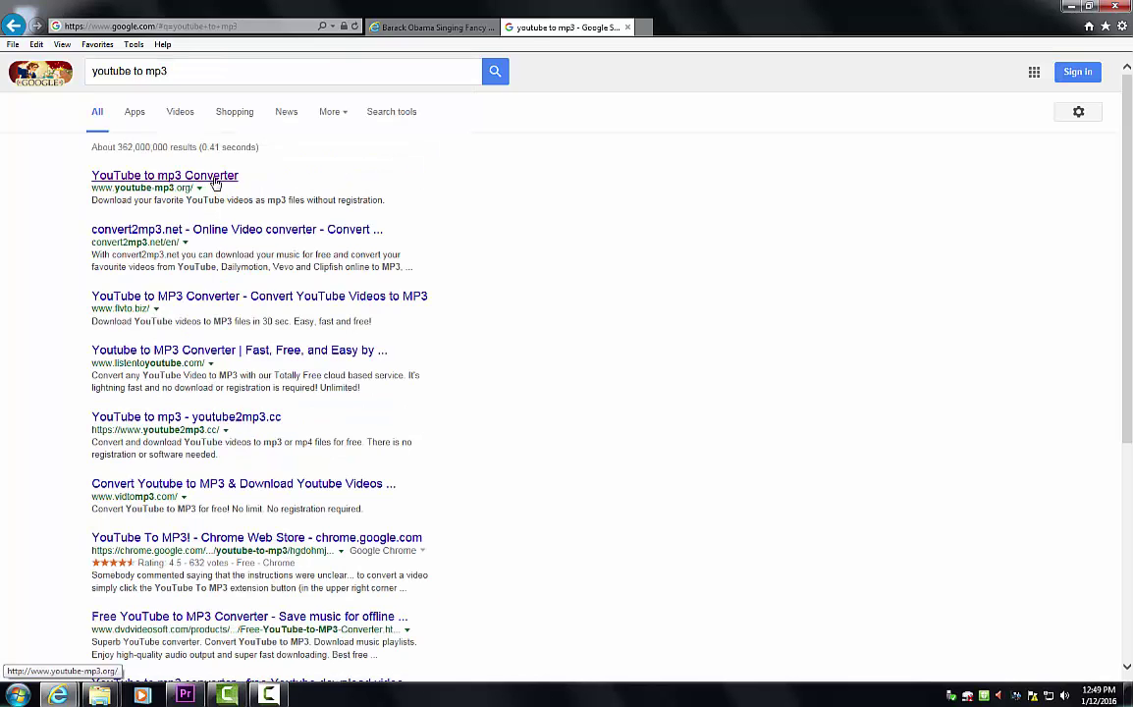
Step: Open the YouTube to mp3 Converter site and preview the Barack Obama Singing Fancy video
left_click(211, 177)
left_click(437, 28)
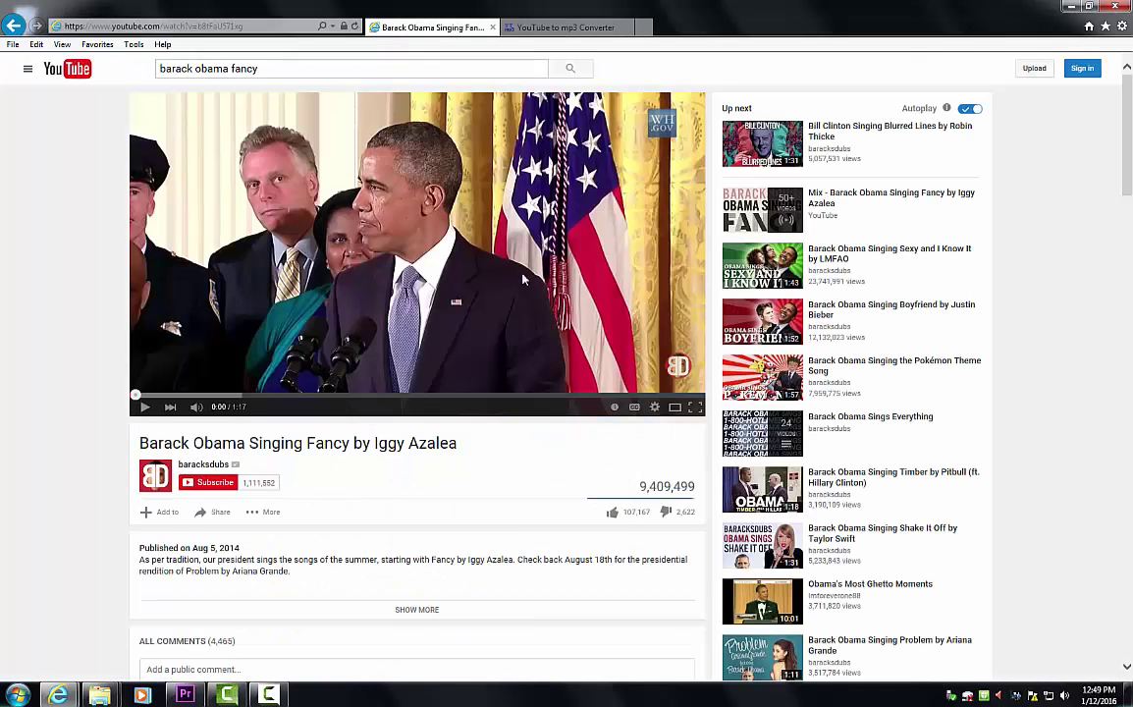
left_click(334, 245)
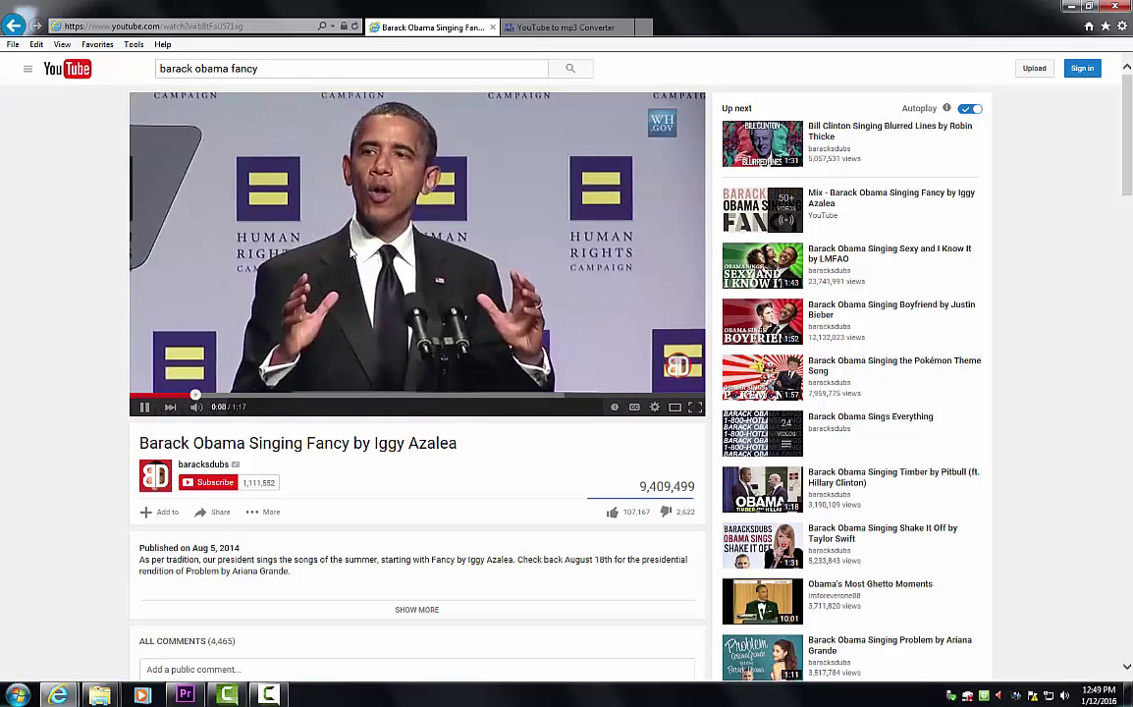
left_click(350, 253)
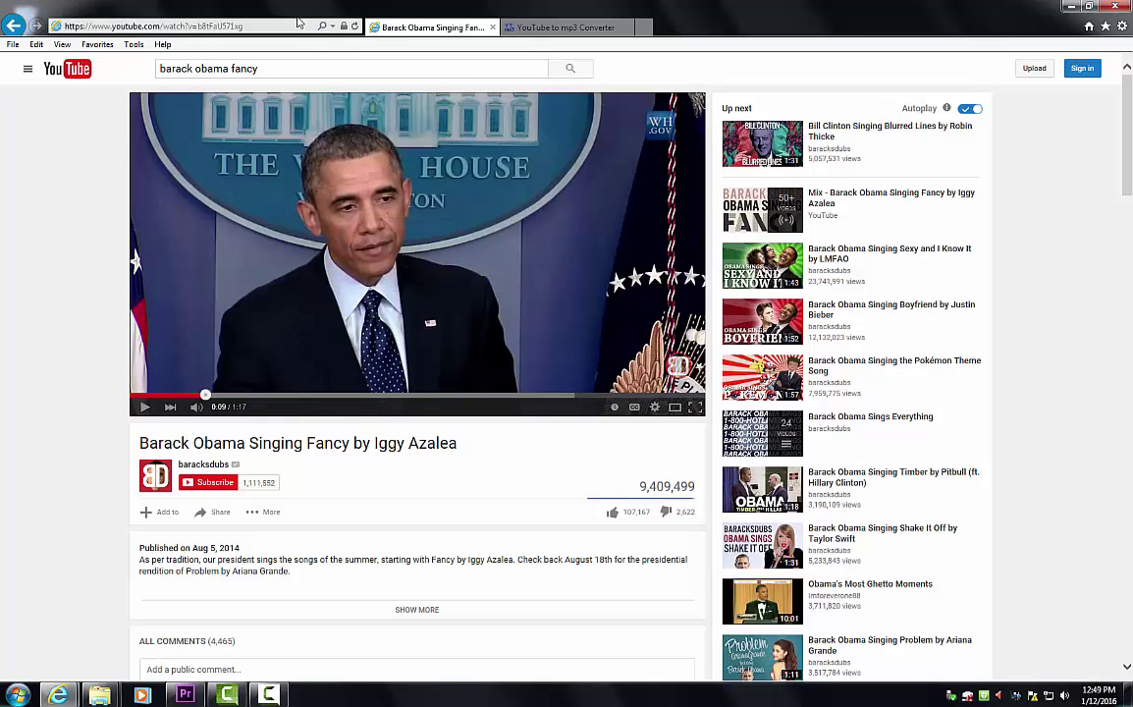
Step: Paste the Obama video's URL into youtube-mp3.org and convert it to mp3
left_click(200, 25)
right_click(199, 25)
left_click(246, 49)
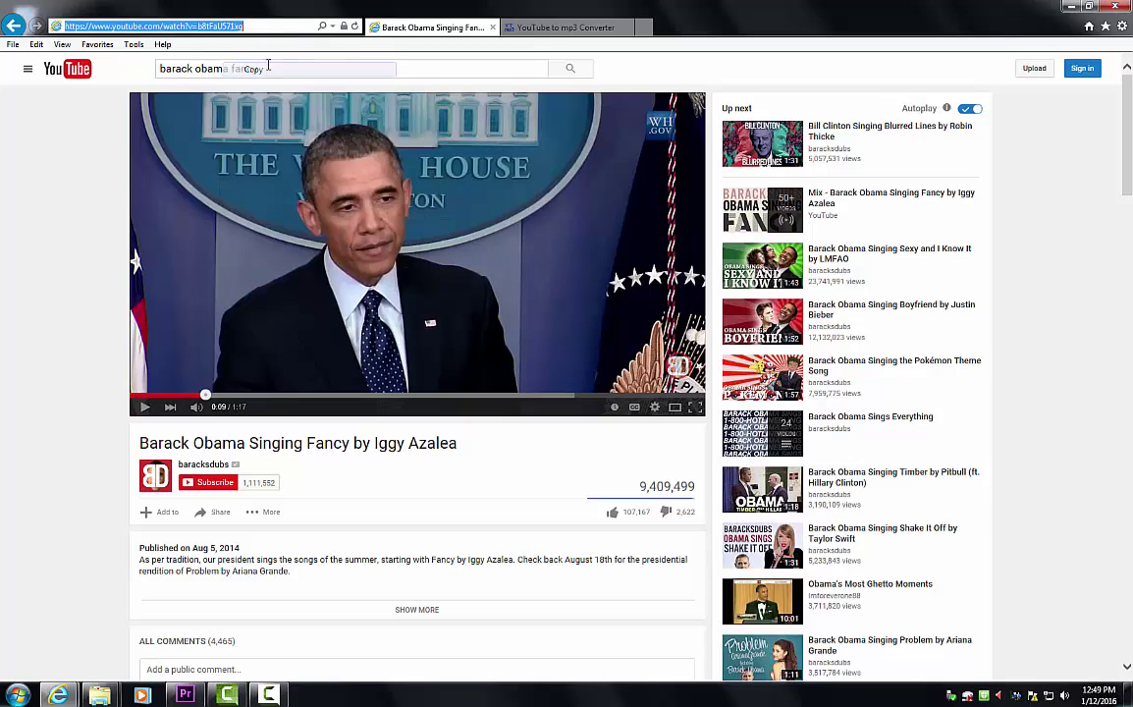
left_click(566, 27)
left_click(453, 160)
right_click(452, 160)
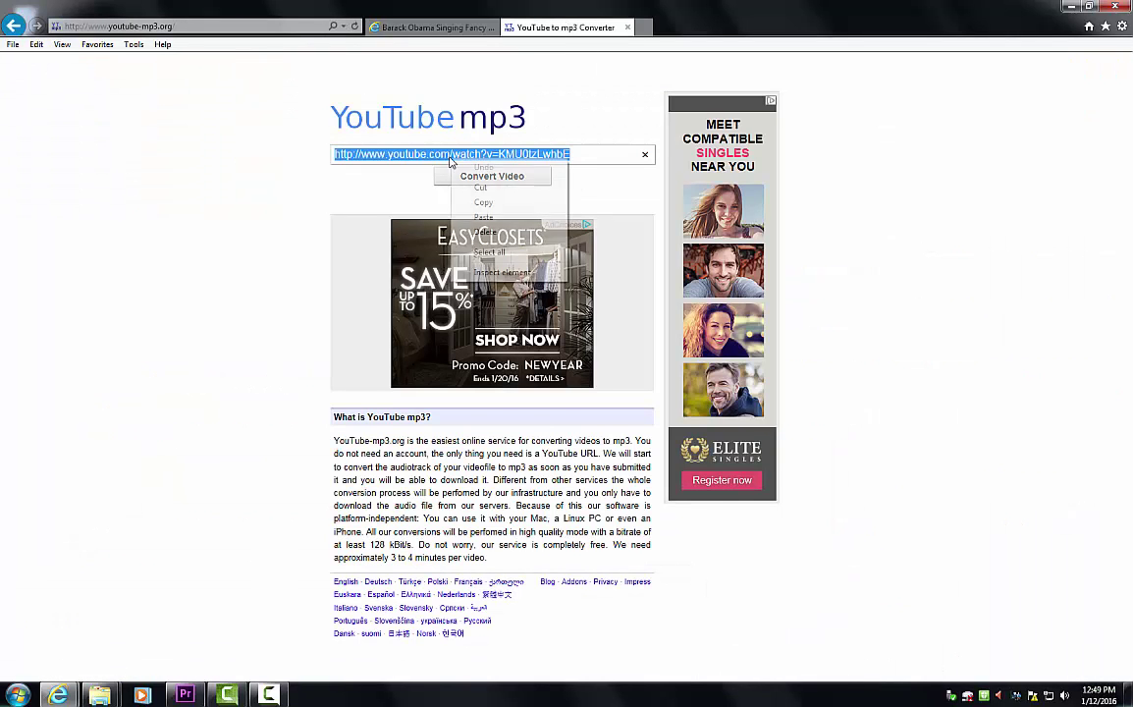
left_click(483, 217)
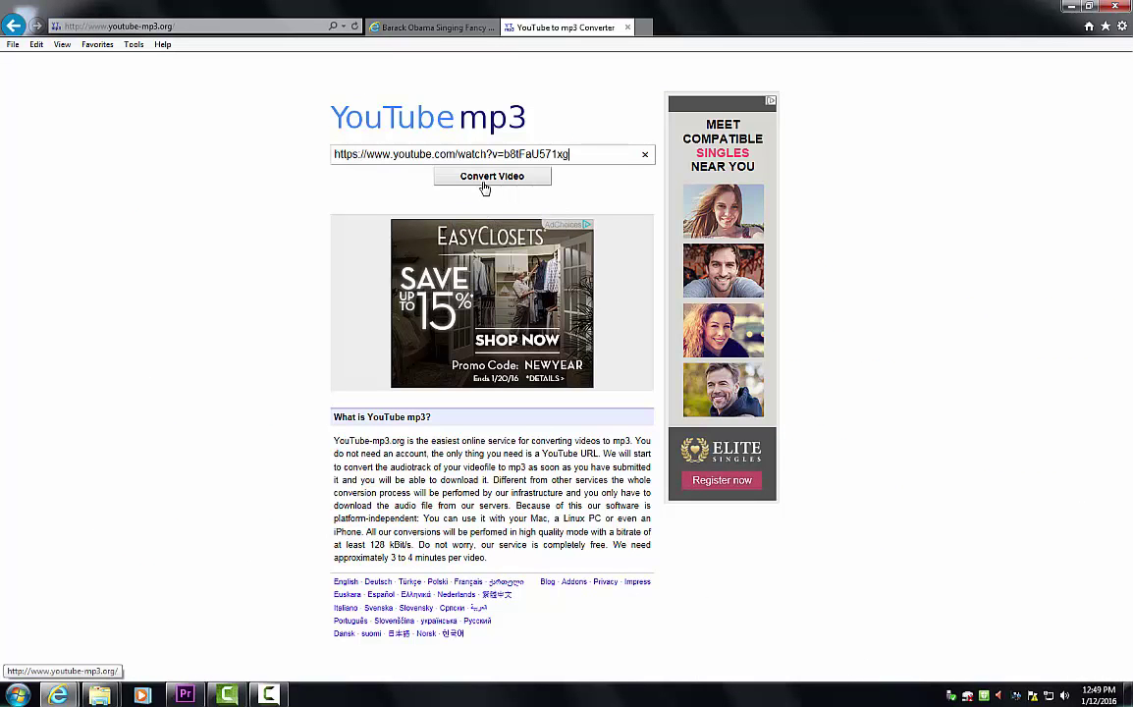
left_click(488, 182)
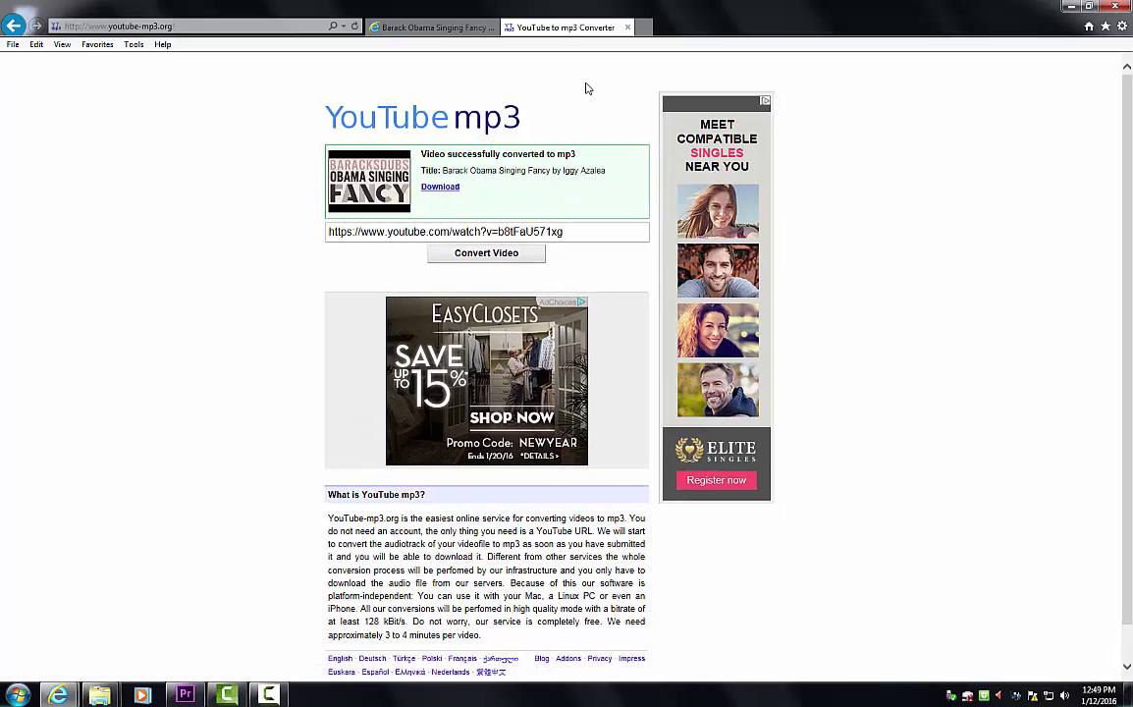
Step: Search Bing for 'save youtube' and open the KeepVid site
left_click(229, 23)
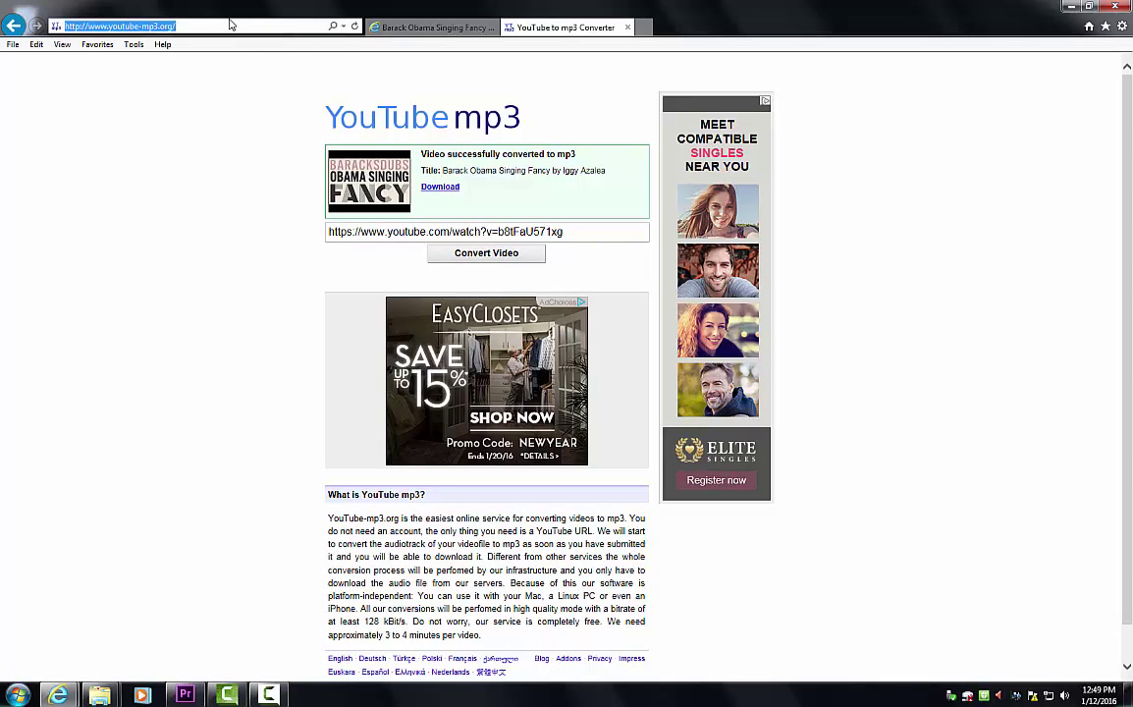
type("sav")
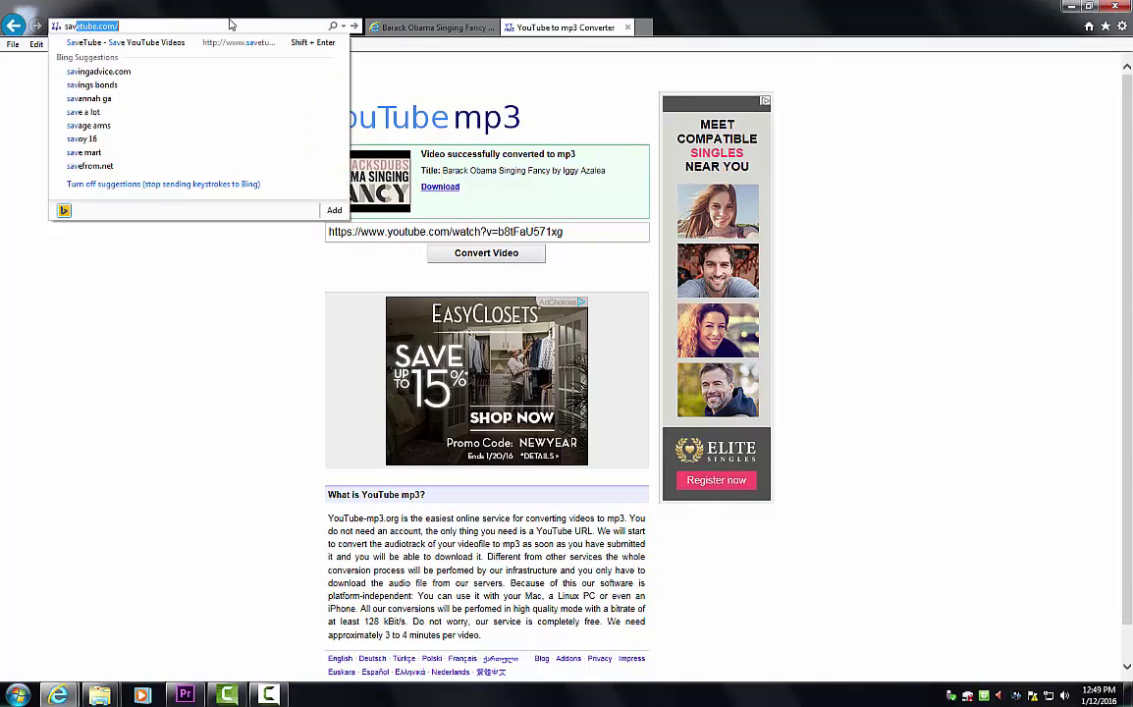
type("e youtube")
key("Return")
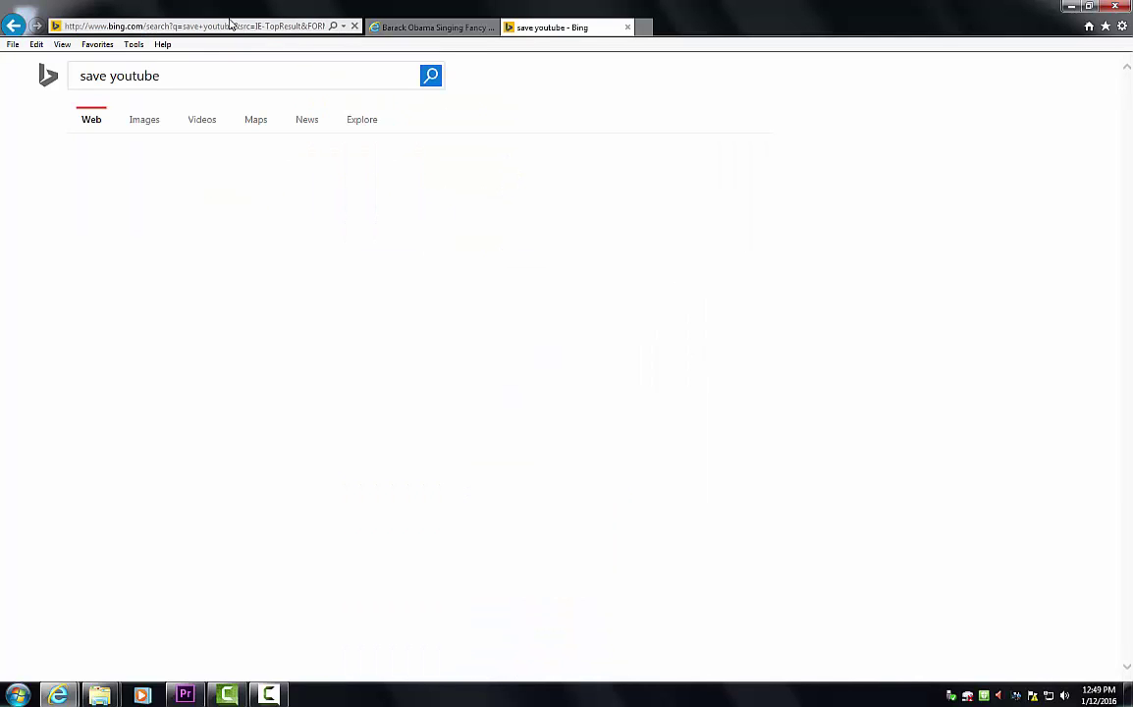
left_click(293, 177)
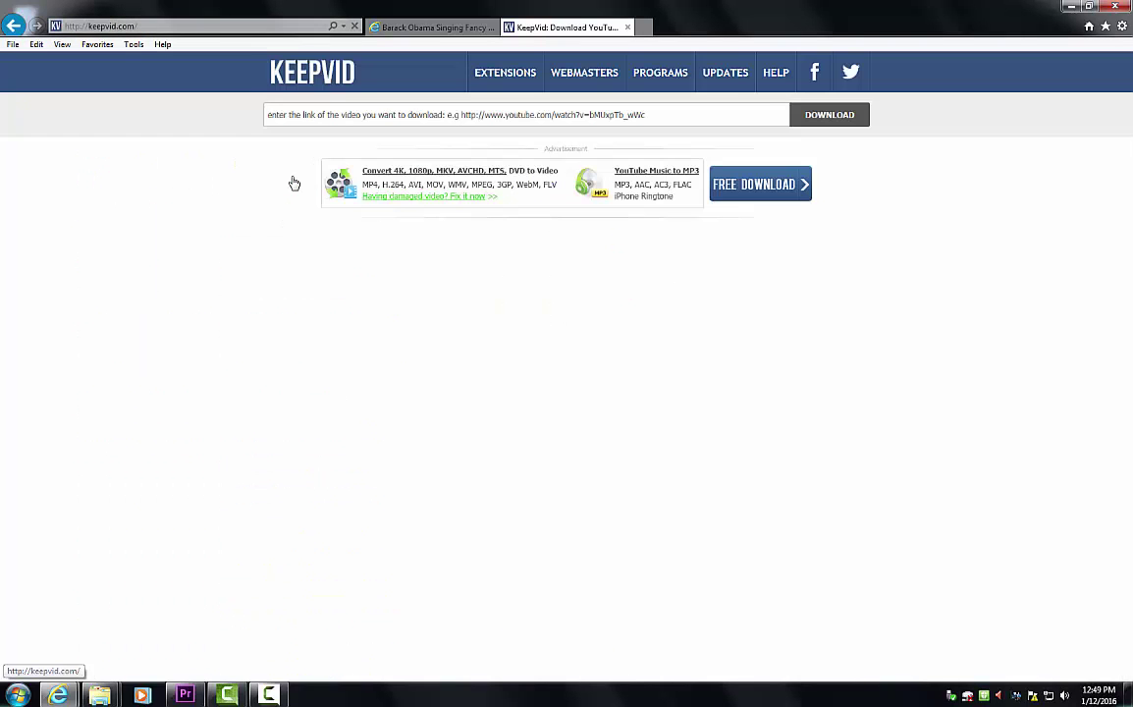
Step: Paste the Obama video URL into KeepVid and fetch its download formats
right_click(373, 117)
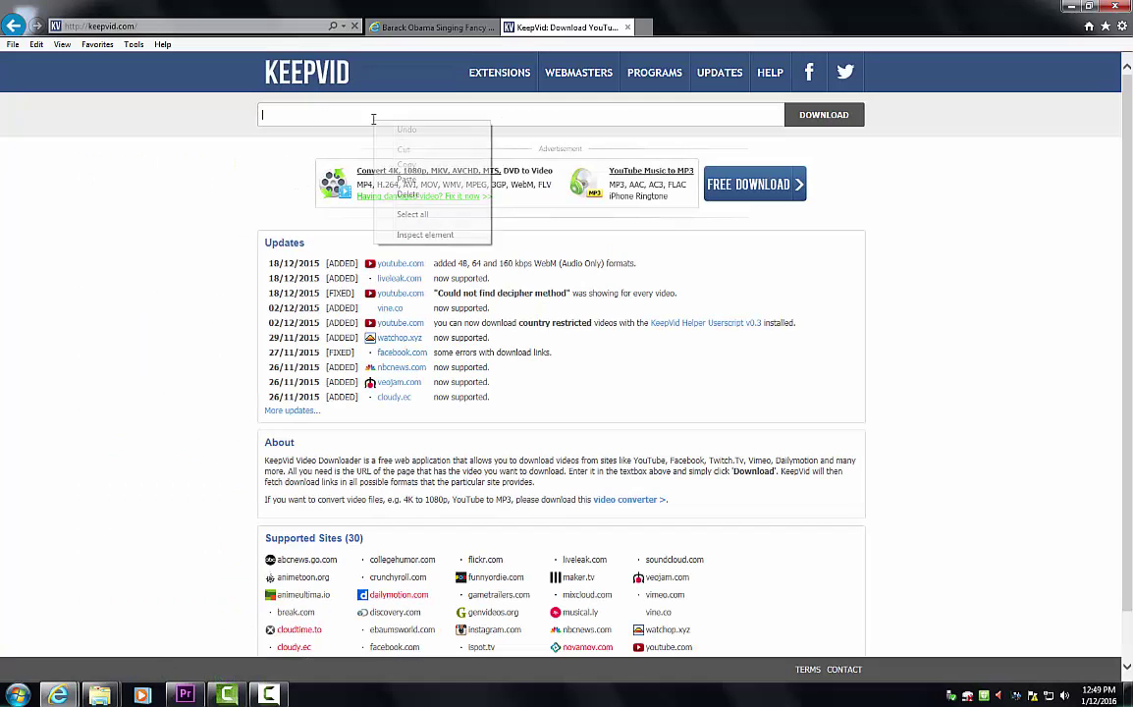
left_click(431, 180)
left_click(834, 122)
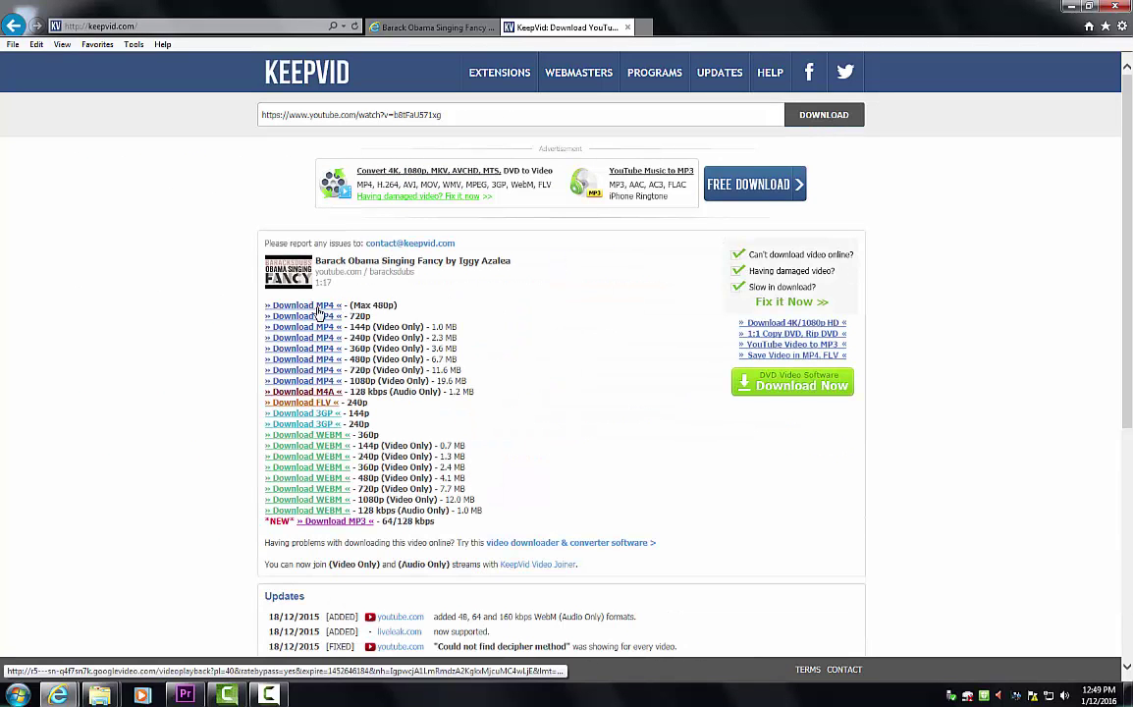
Step: Download the max 480p MP4 and play it in QuickTime Player
left_click(286, 305)
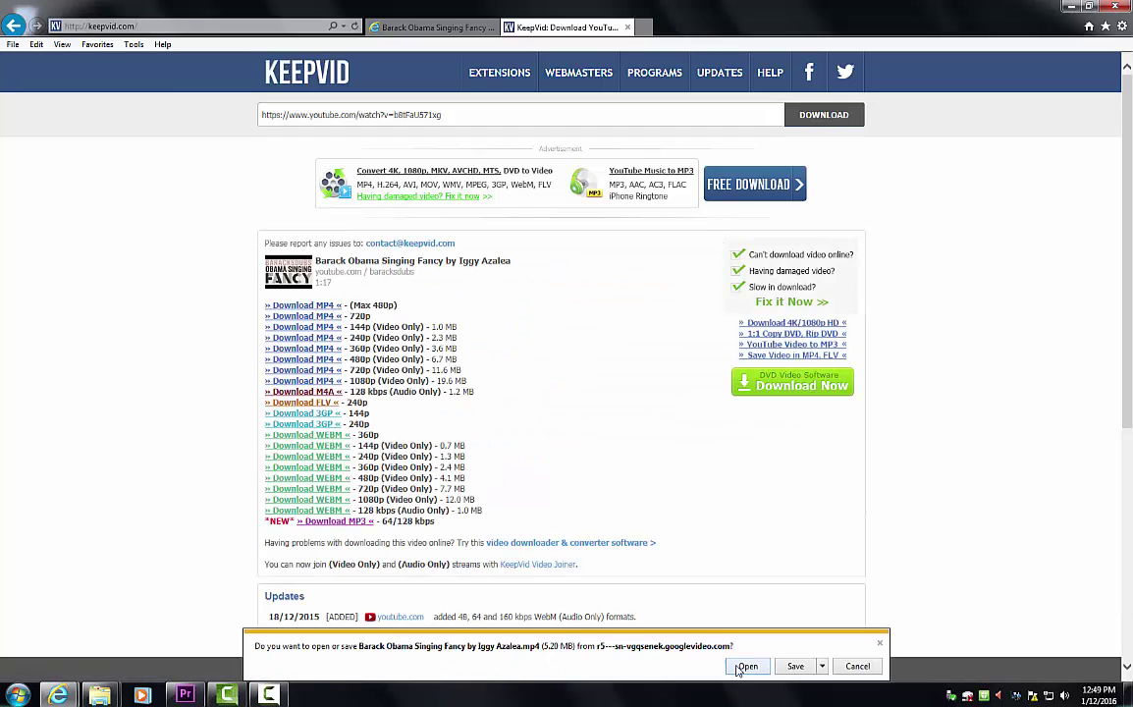
left_click(747, 666)
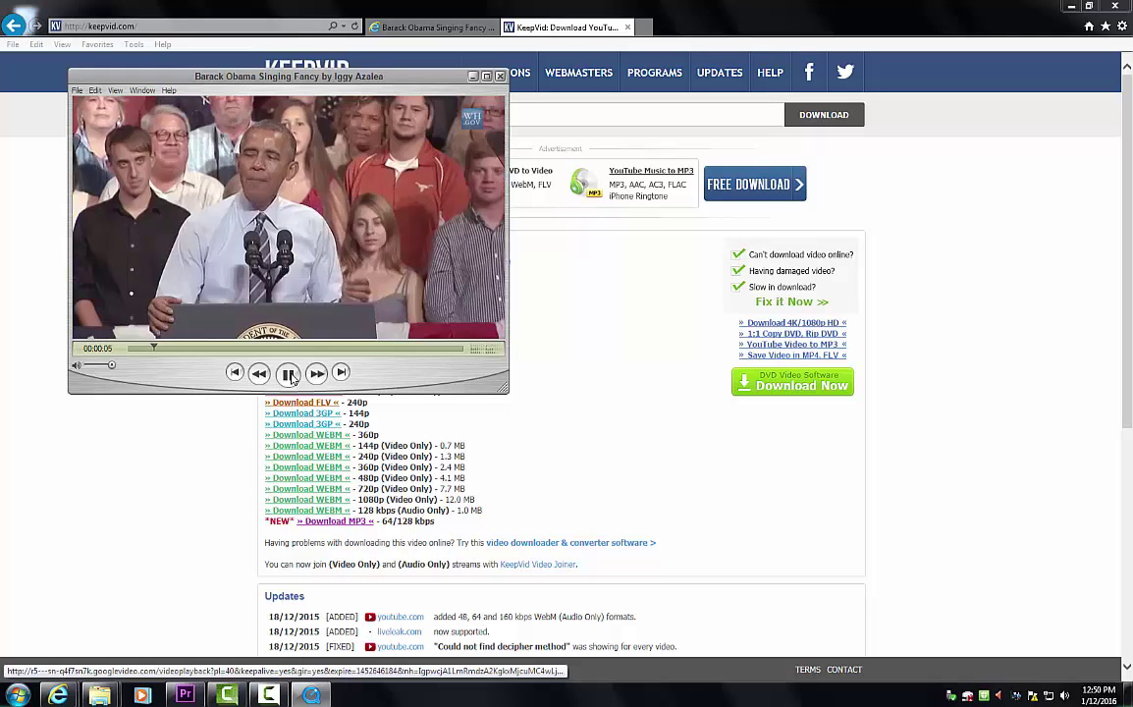
left_click(288, 374)
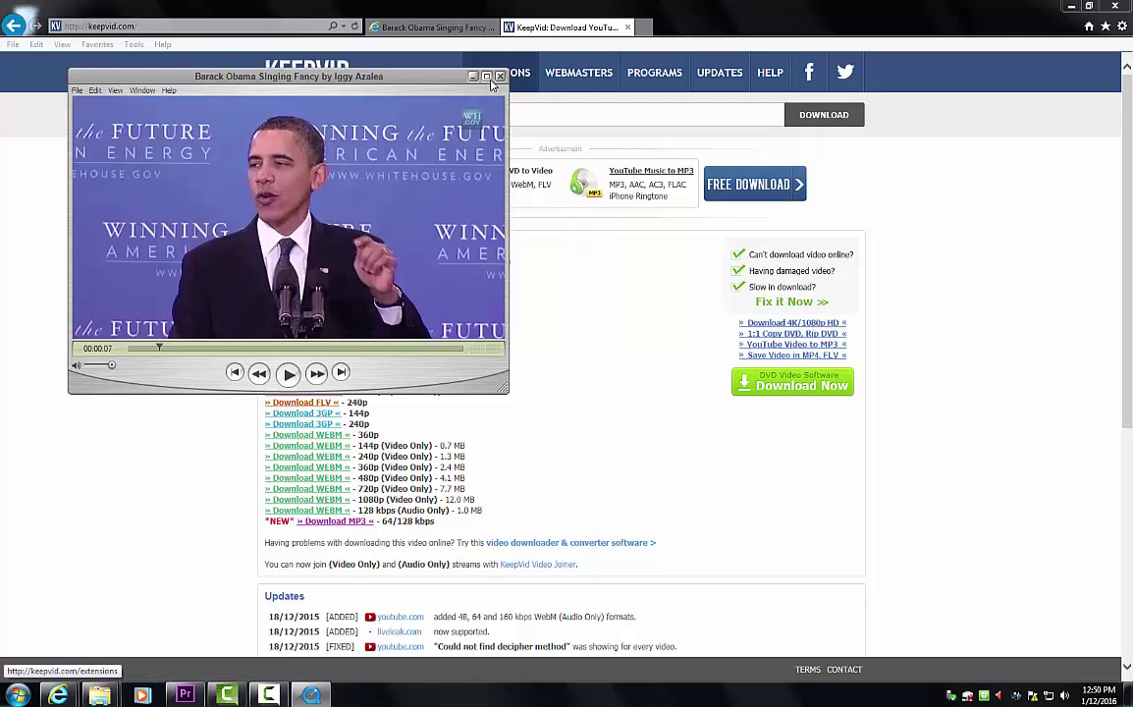
Step: Try Save As in QuickTime, dismiss the Pro upgrade prompt, and close the player
left_click(76, 90)
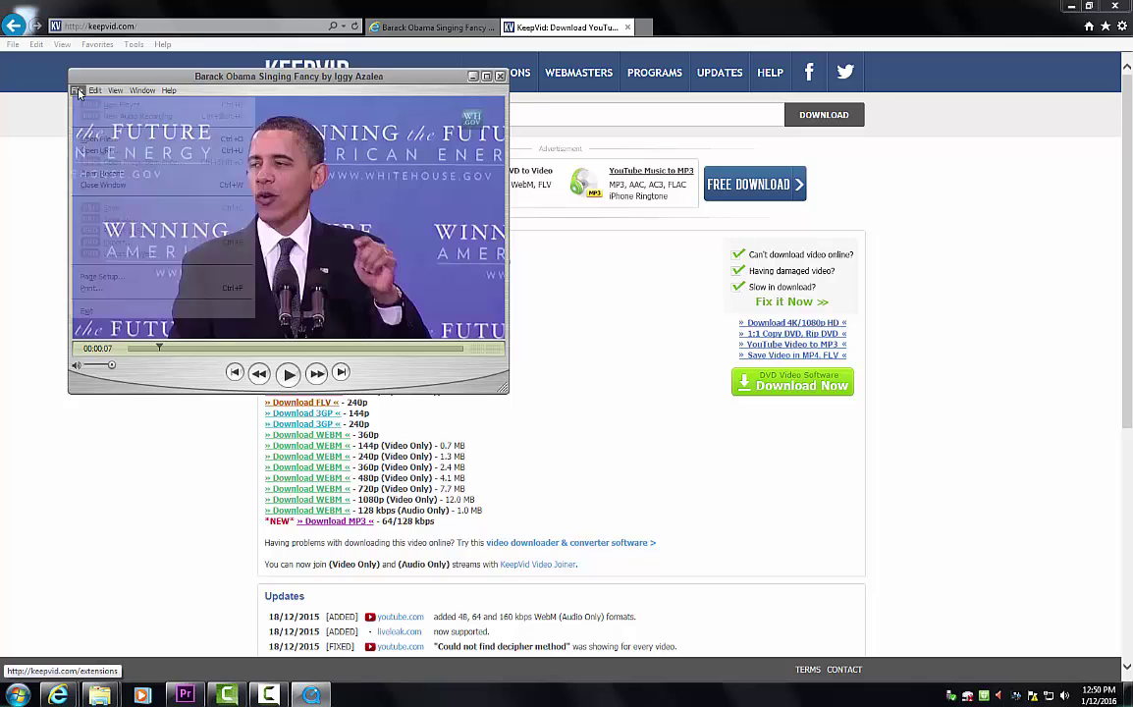
left_click(129, 225)
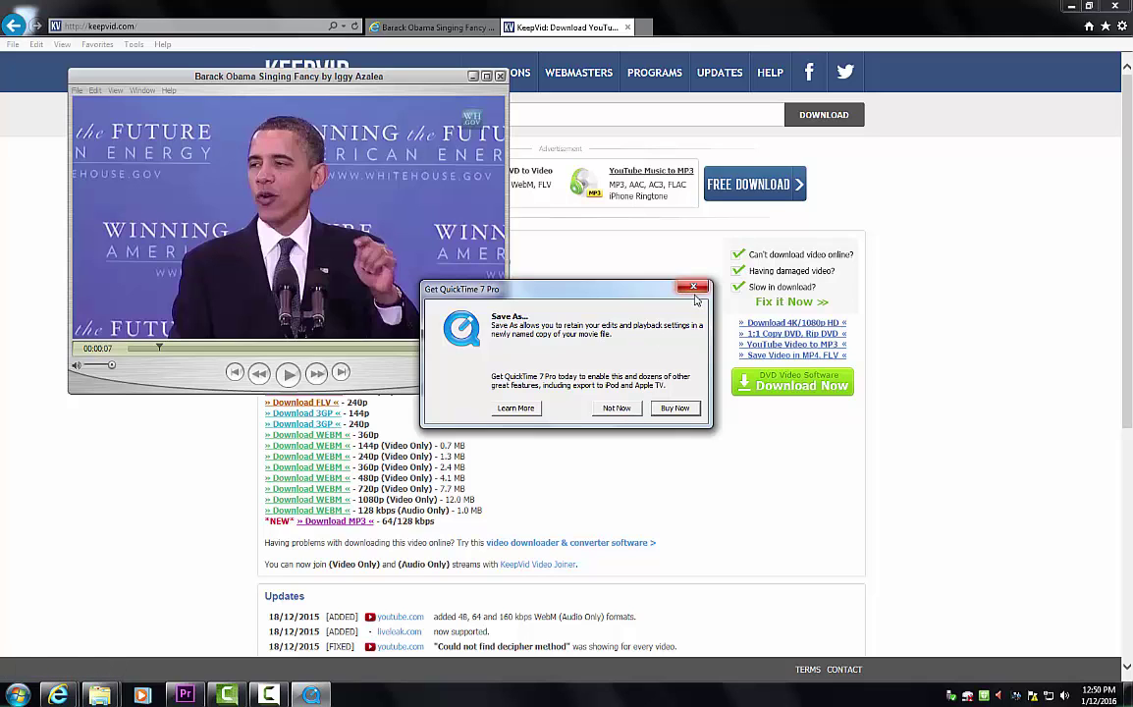
left_click(617, 407)
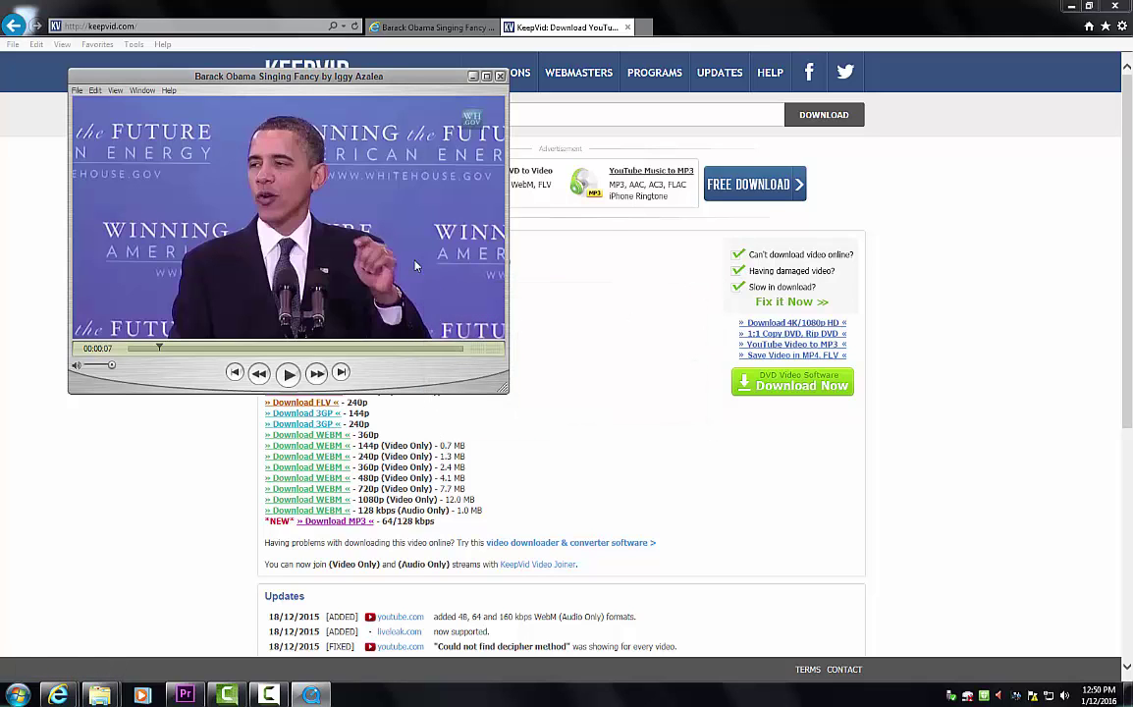
left_click(499, 77)
Step: Check the Downloads folder and Computer drives in Explorer, then return to KeepVid
left_click(1072, 6)
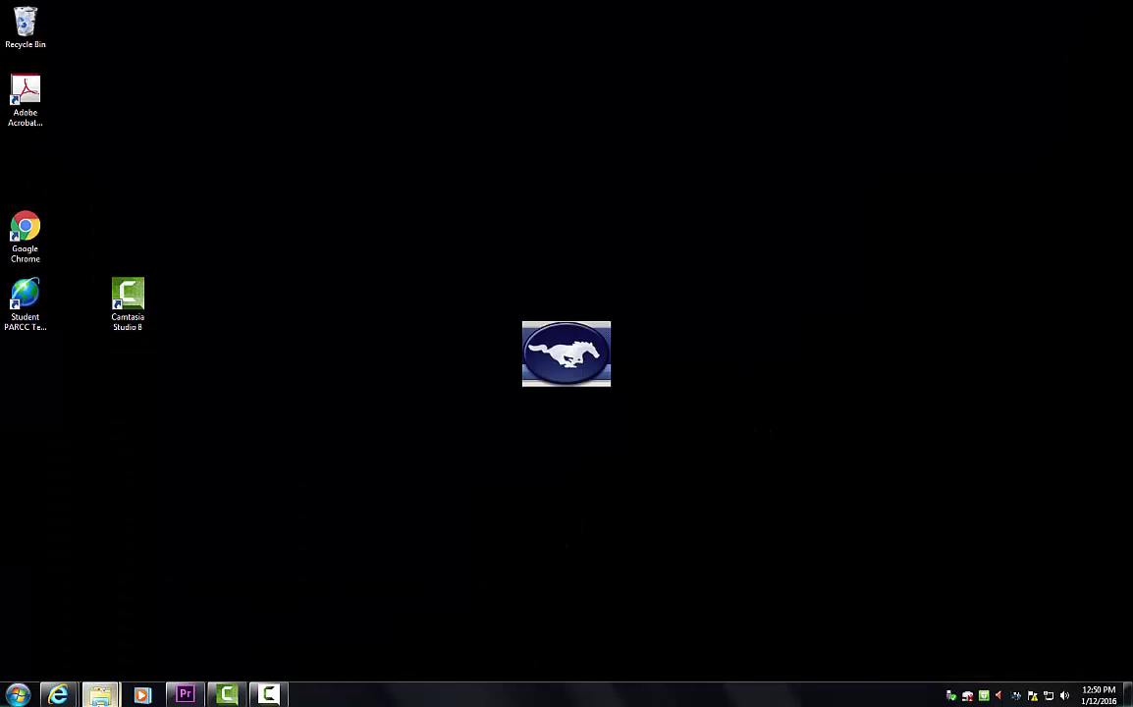
mouse_move(99, 695)
left_click(102, 644)
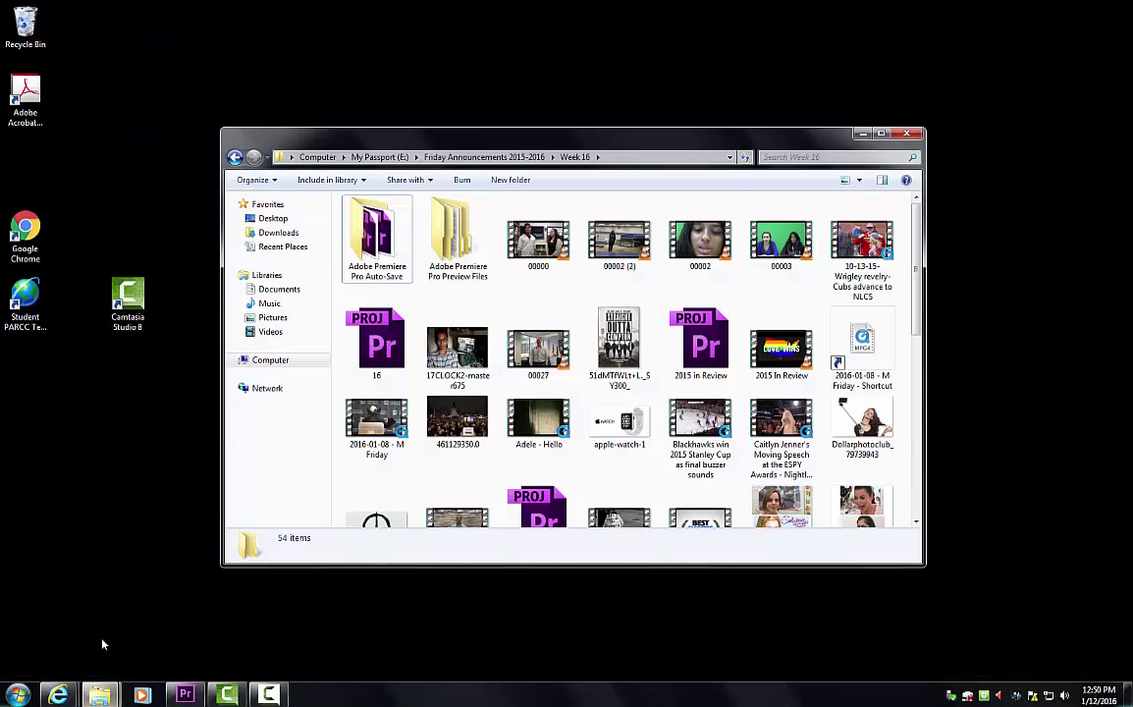
left_click(284, 233)
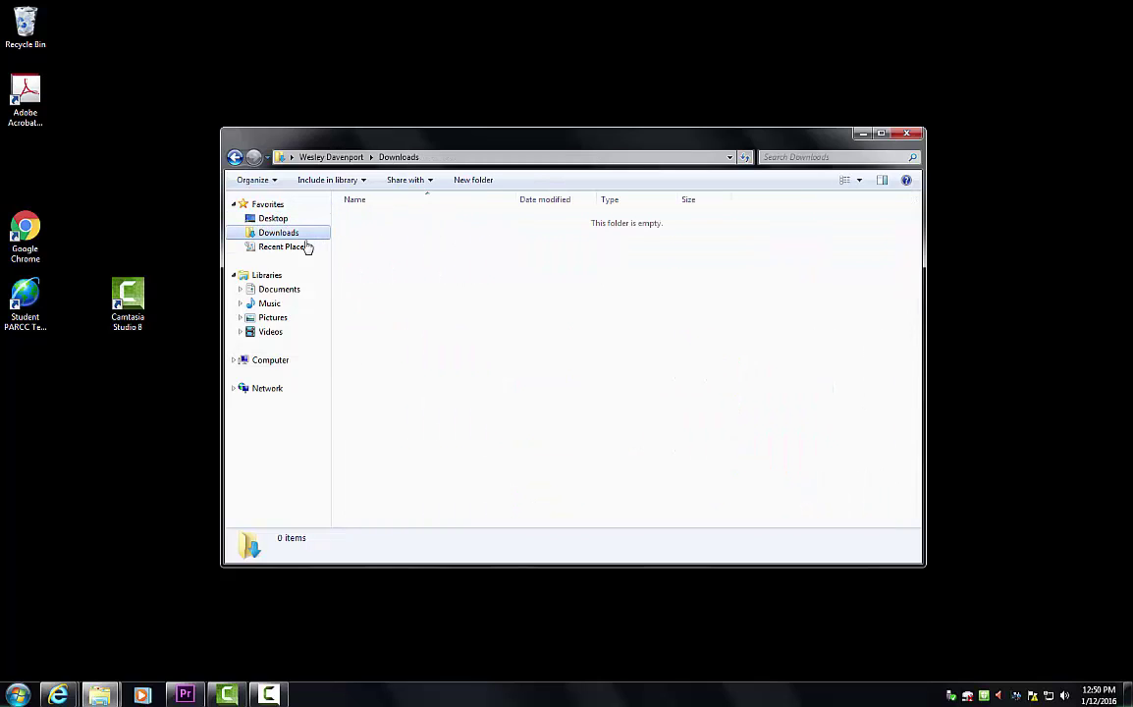
left_click(275, 360)
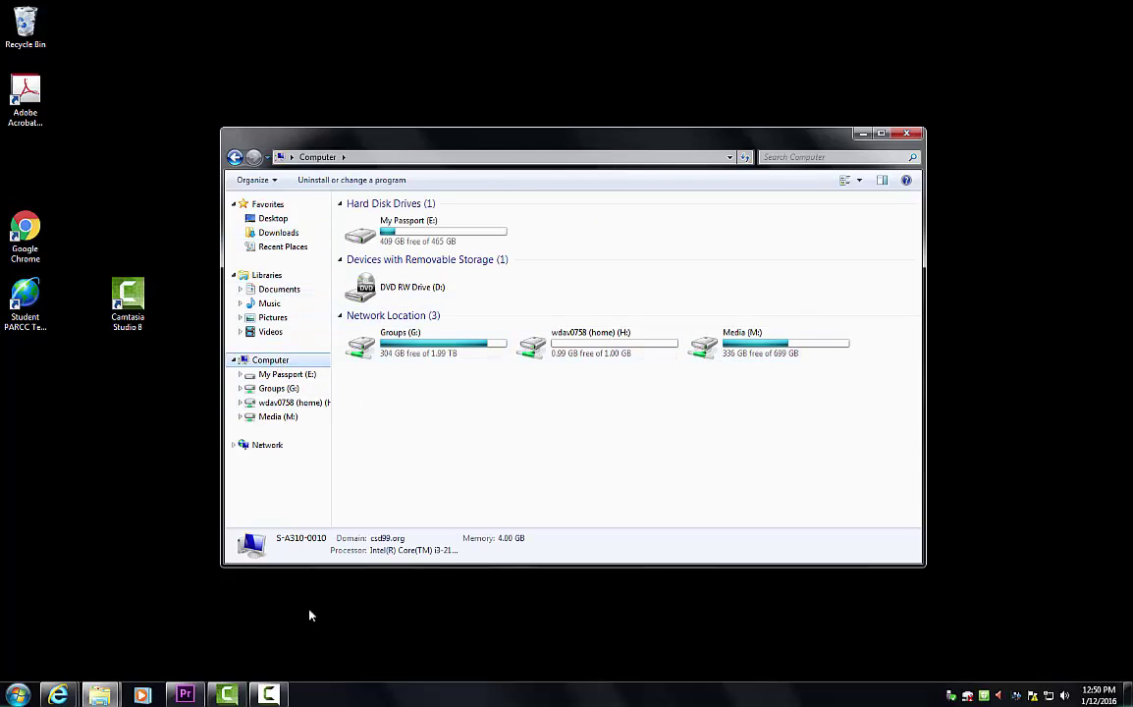
mouse_move(58, 695)
left_click(230, 604)
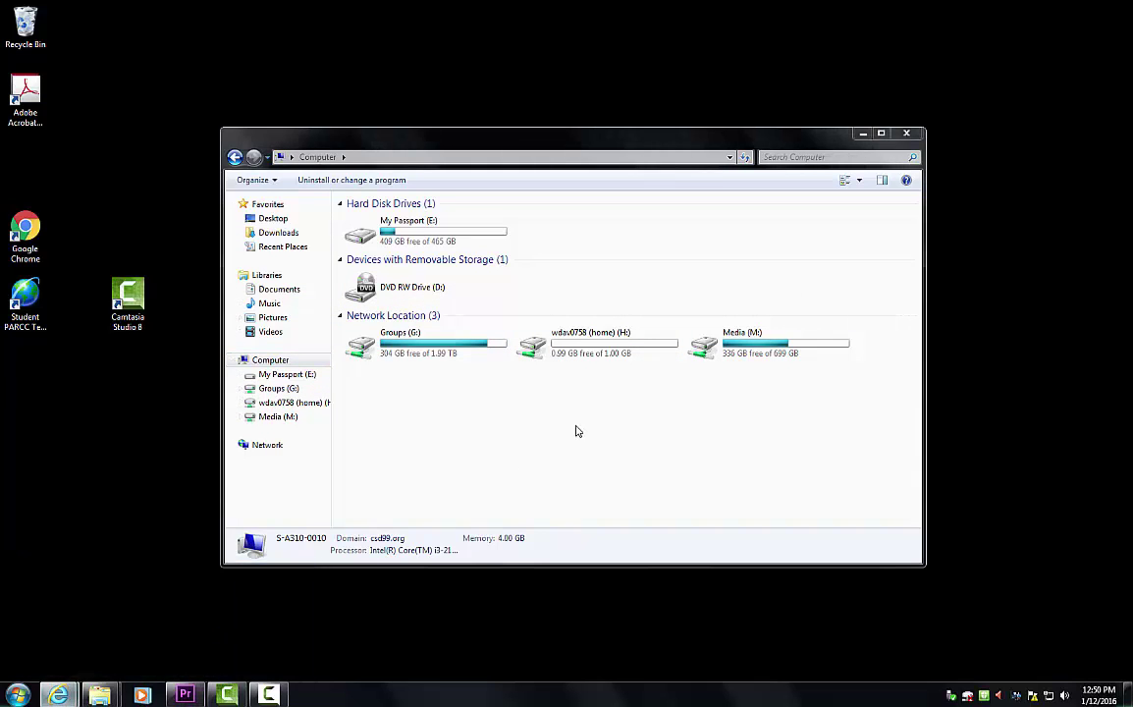
Step: Save the Barack Obama Singing Fancy MP4 to the Desktop using Save as
left_click(317, 308)
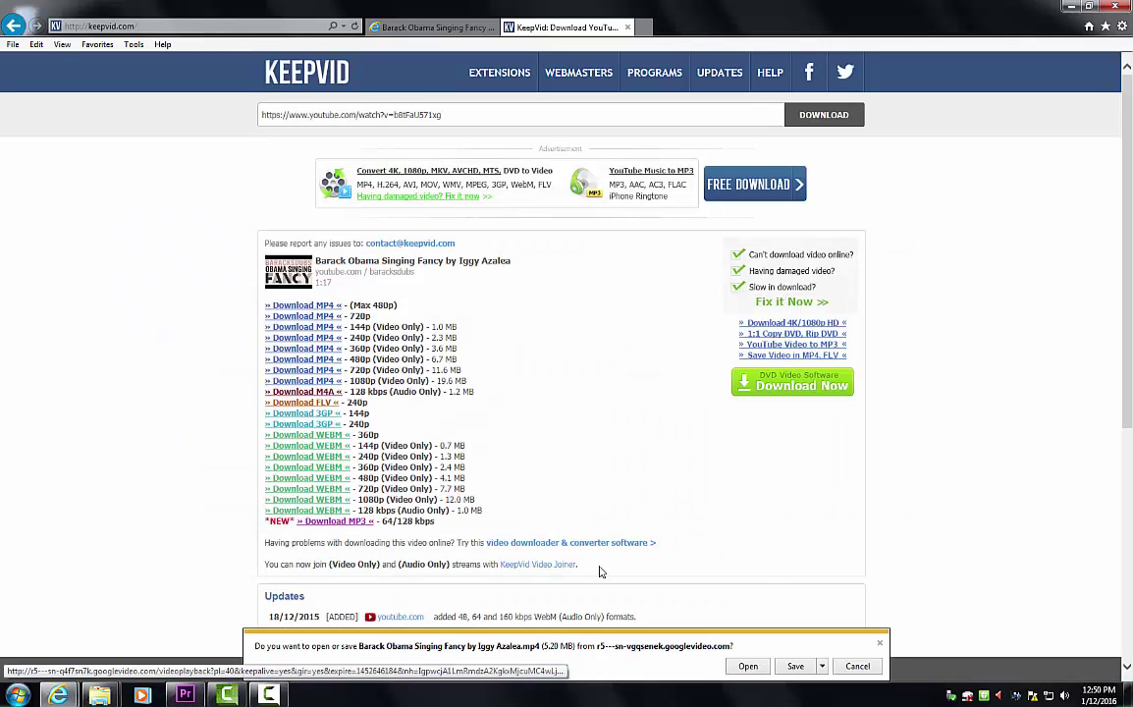
left_click(823, 669)
left_click(863, 649)
left_click(377, 265)
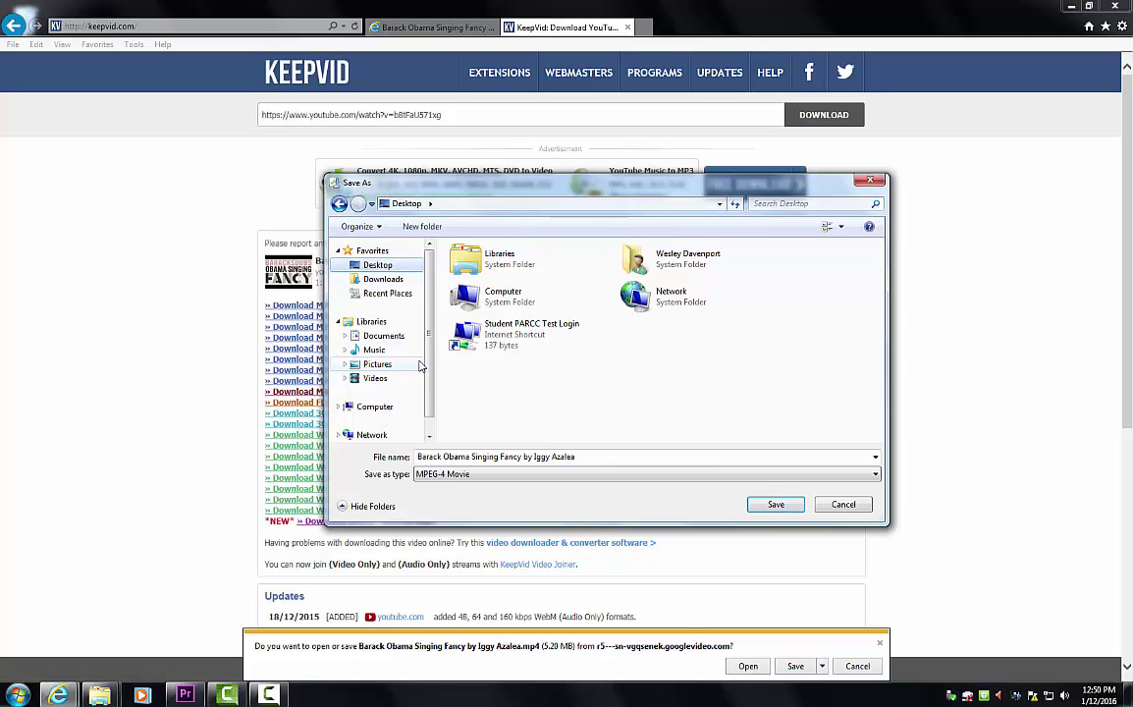
scroll(378, 397, "down", 1)
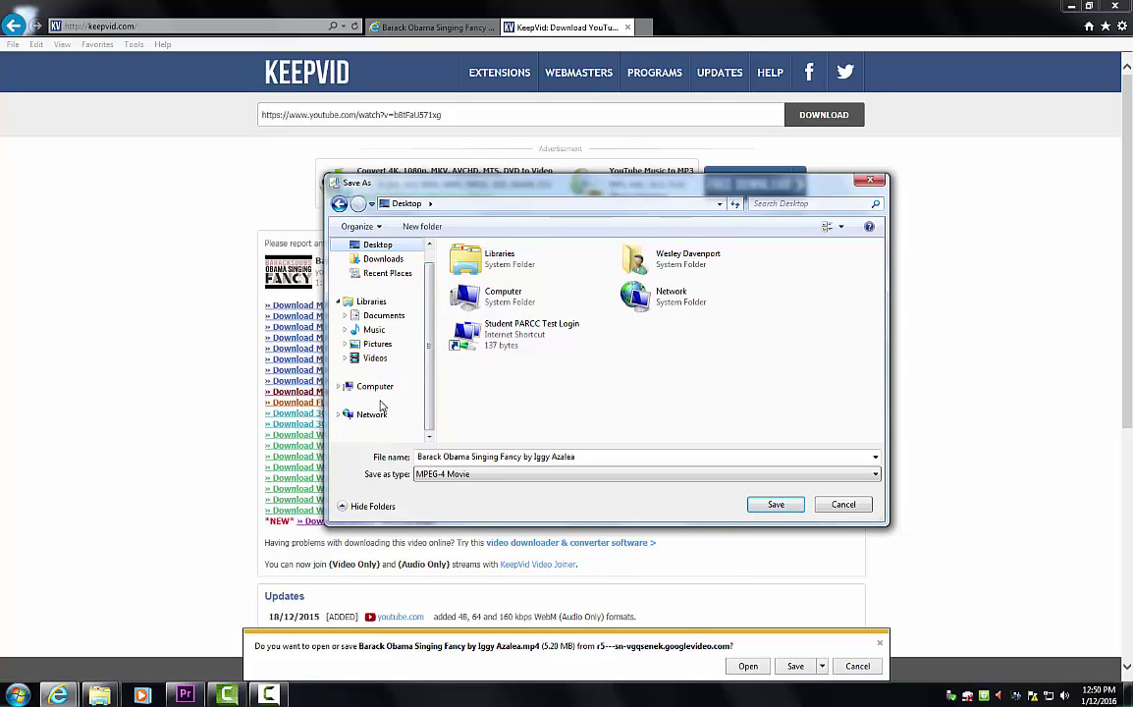
left_click(777, 506)
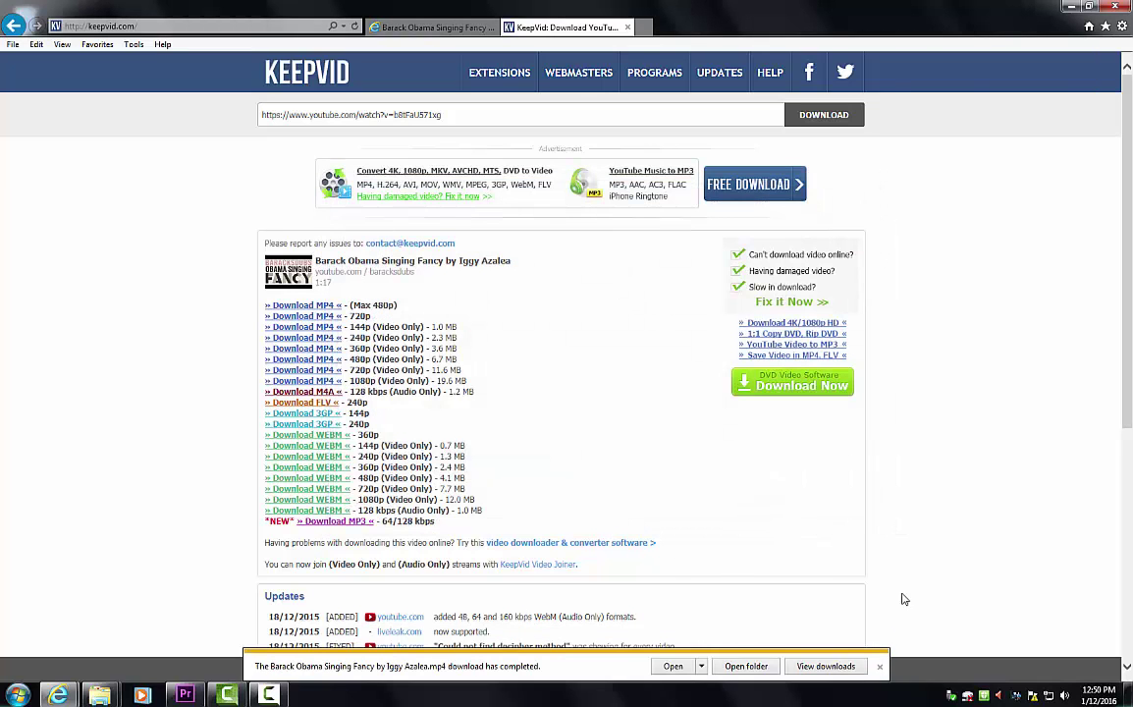
Step: Minimize the browser and Computer windows and drag the Obama video icon lower on the desktop
left_click(1069, 6)
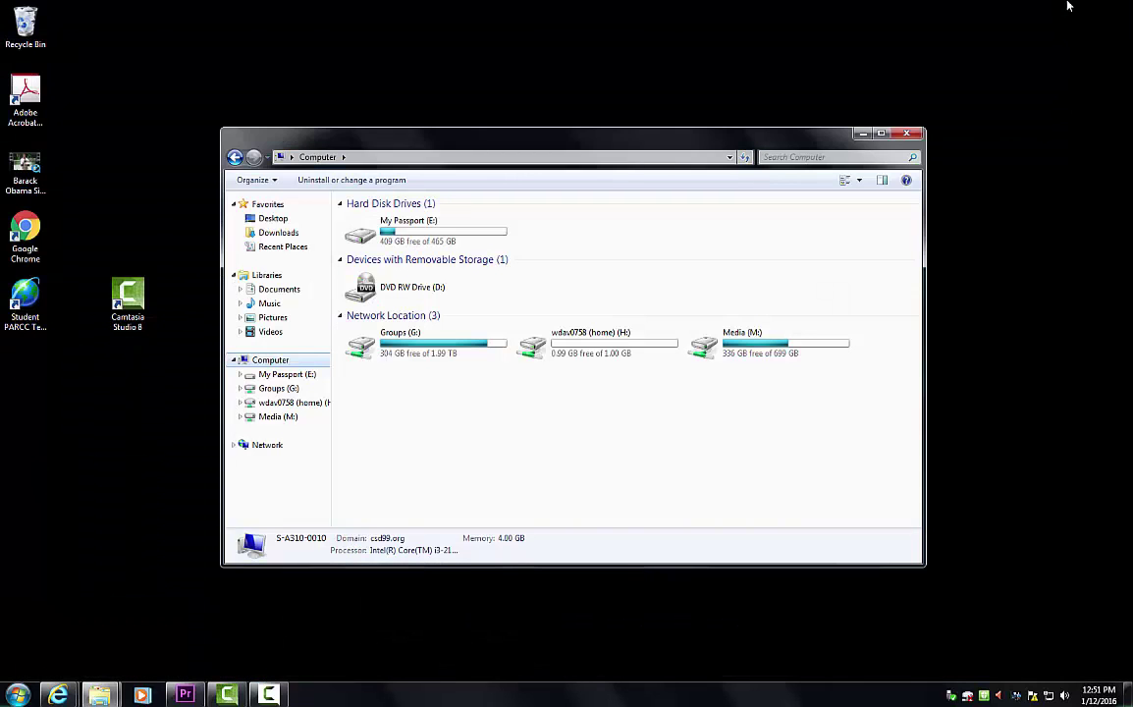
key("super+d")
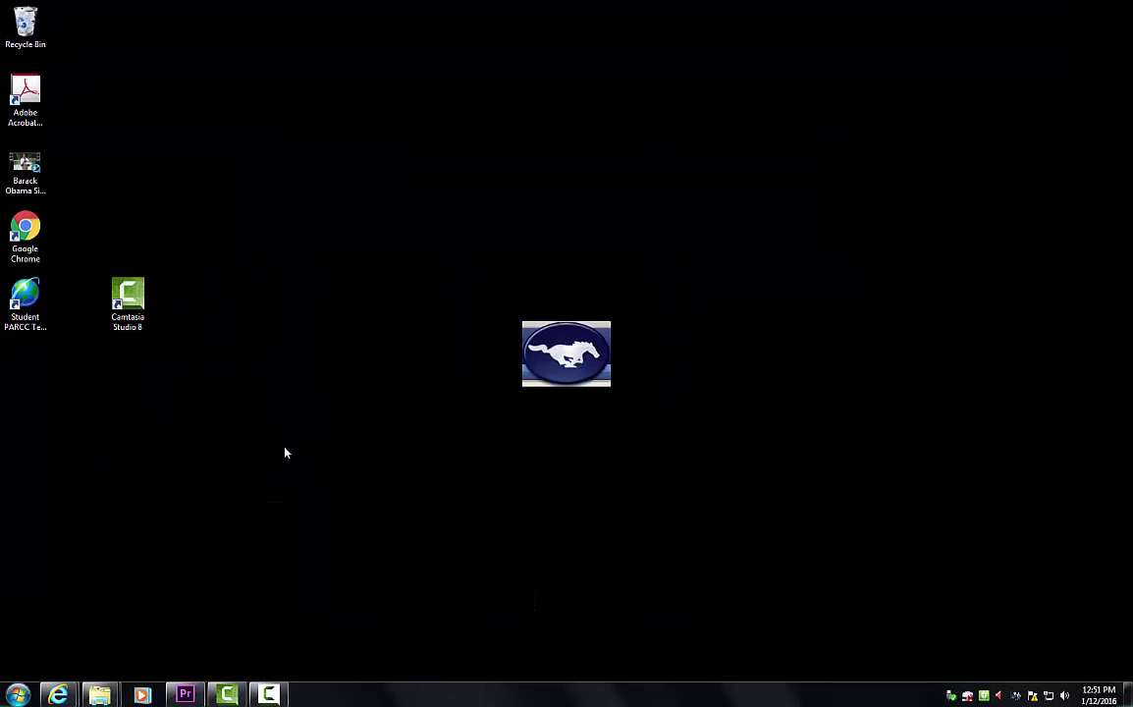
left_click_drag(24, 169, 115, 535)
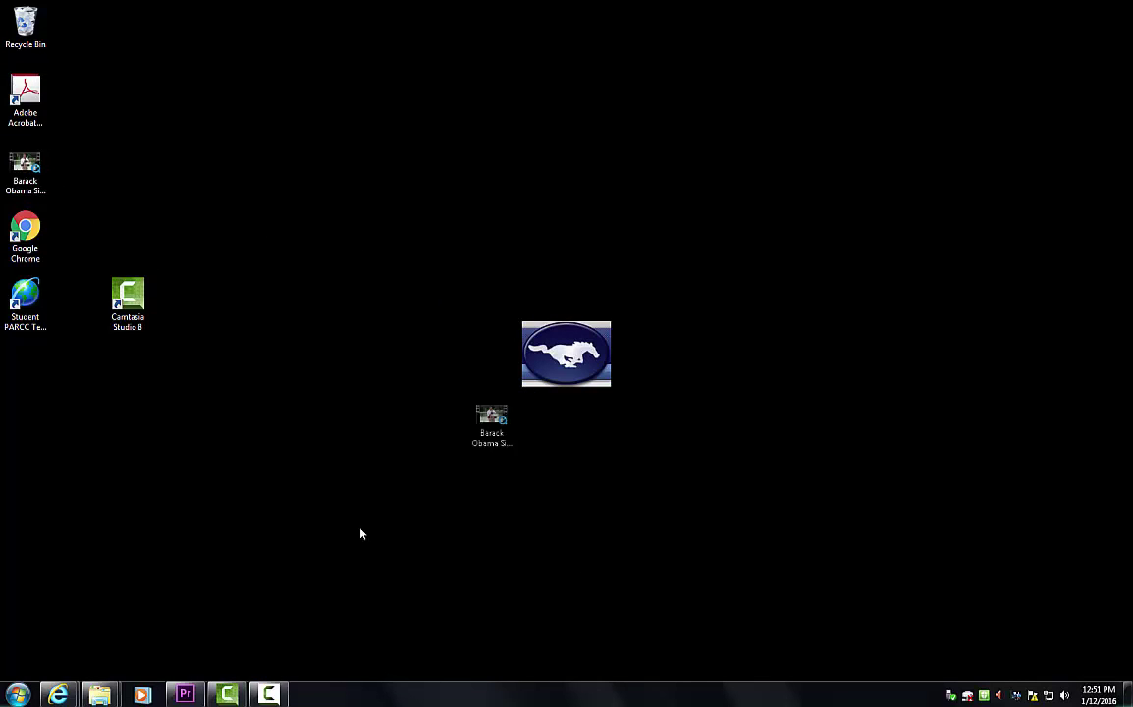
Step: Bring Premiere Pro forward and restore the program view to the full workspace
left_click(185, 694)
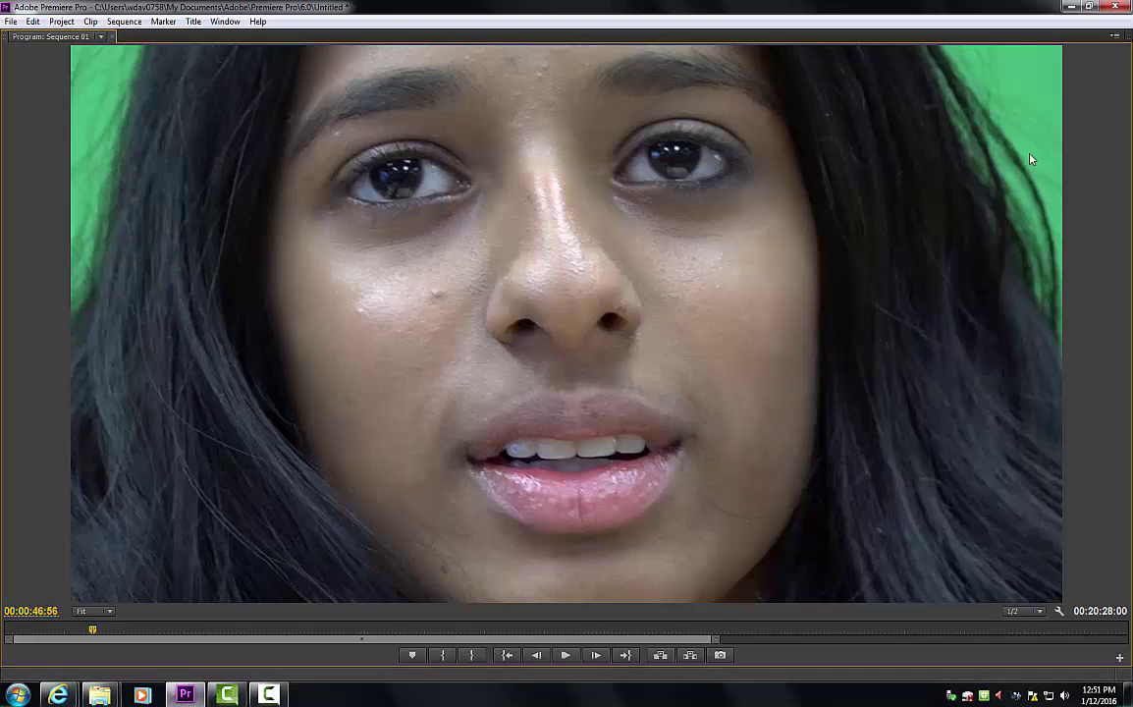
left_click(1114, 37)
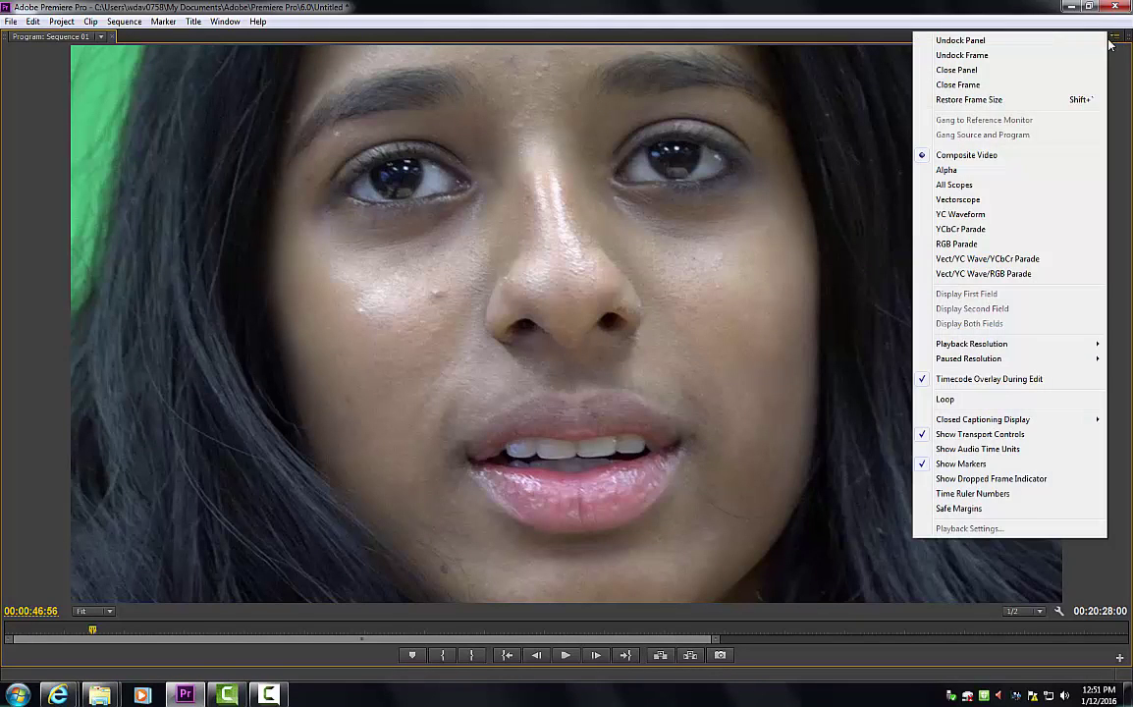
left_click(994, 101)
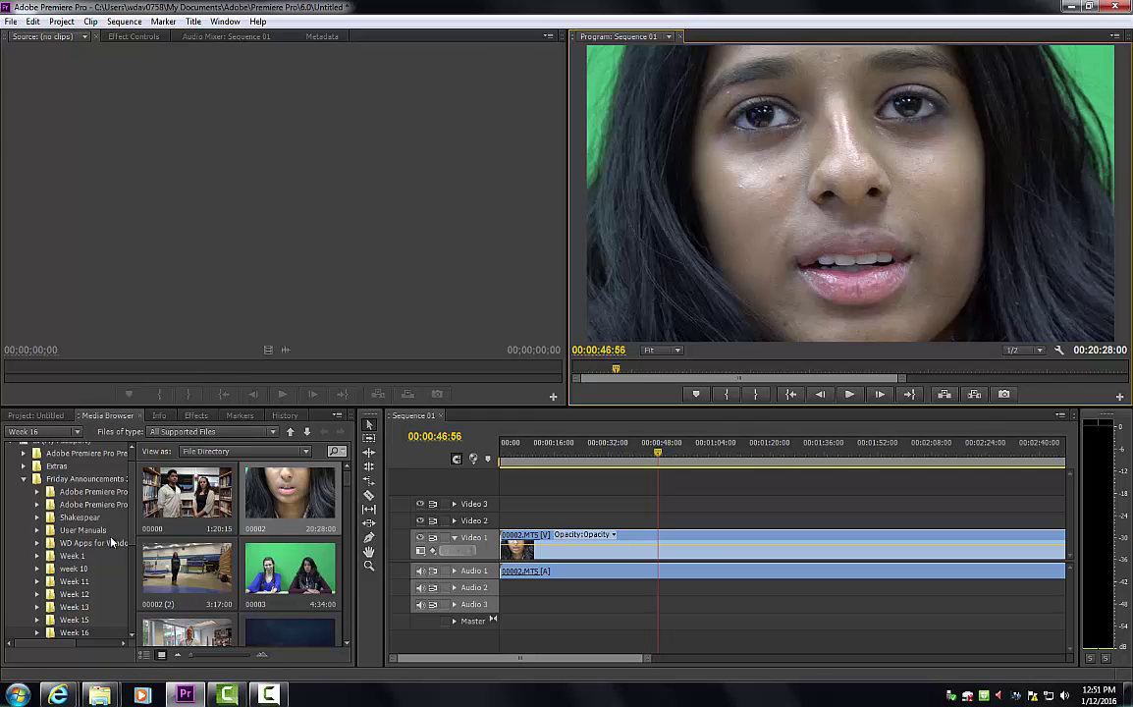
Step: Browse the C:, My Passport and home folders in Media Browser, then show the Project panel
scroll(80, 469, "up", 2)
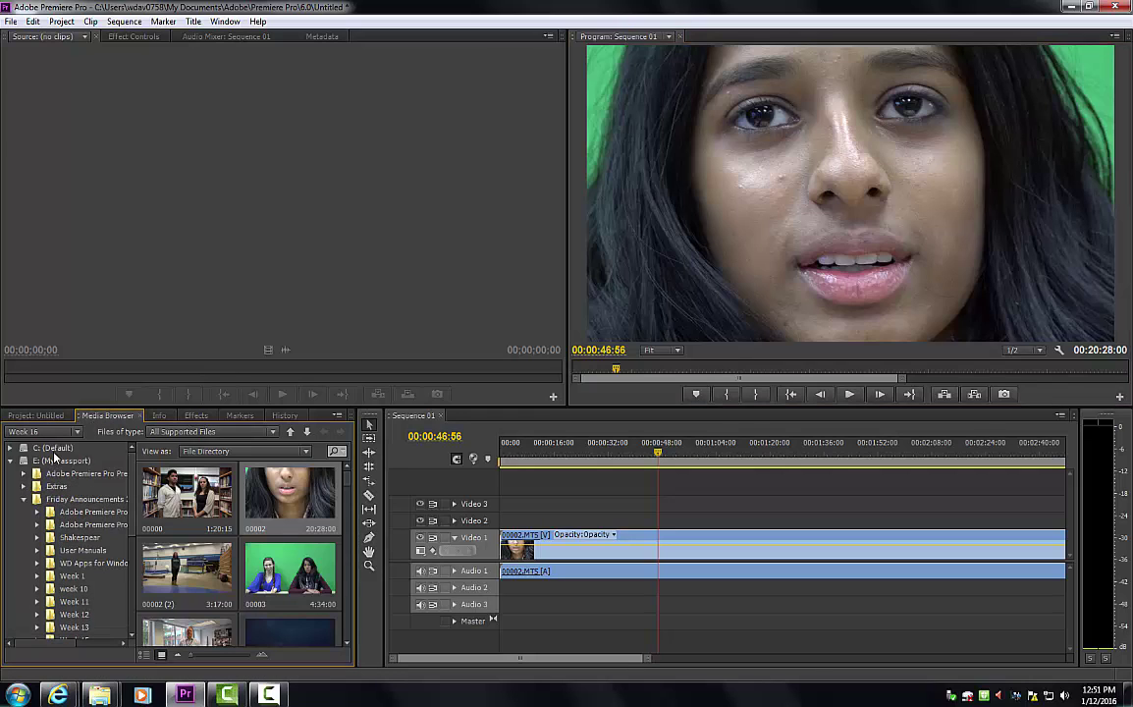
left_click(54, 452)
left_click(61, 460)
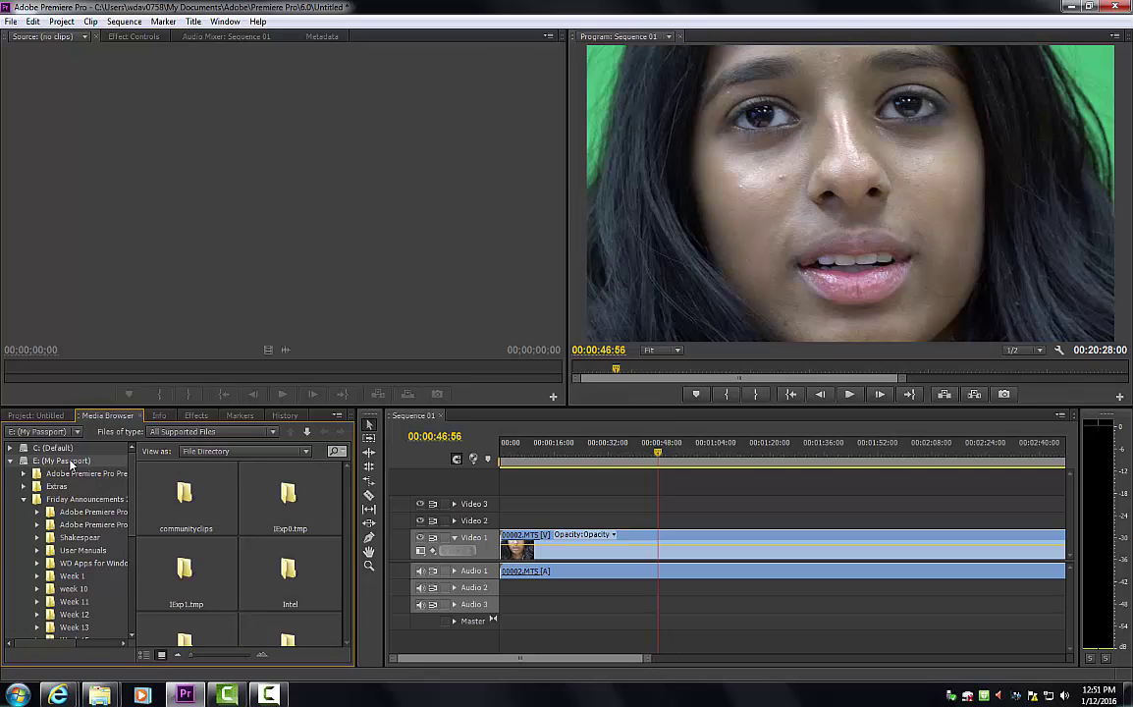
scroll(126, 559, "down", 2)
scroll(127, 560, "down", 3)
scroll(127, 560, "down", 2)
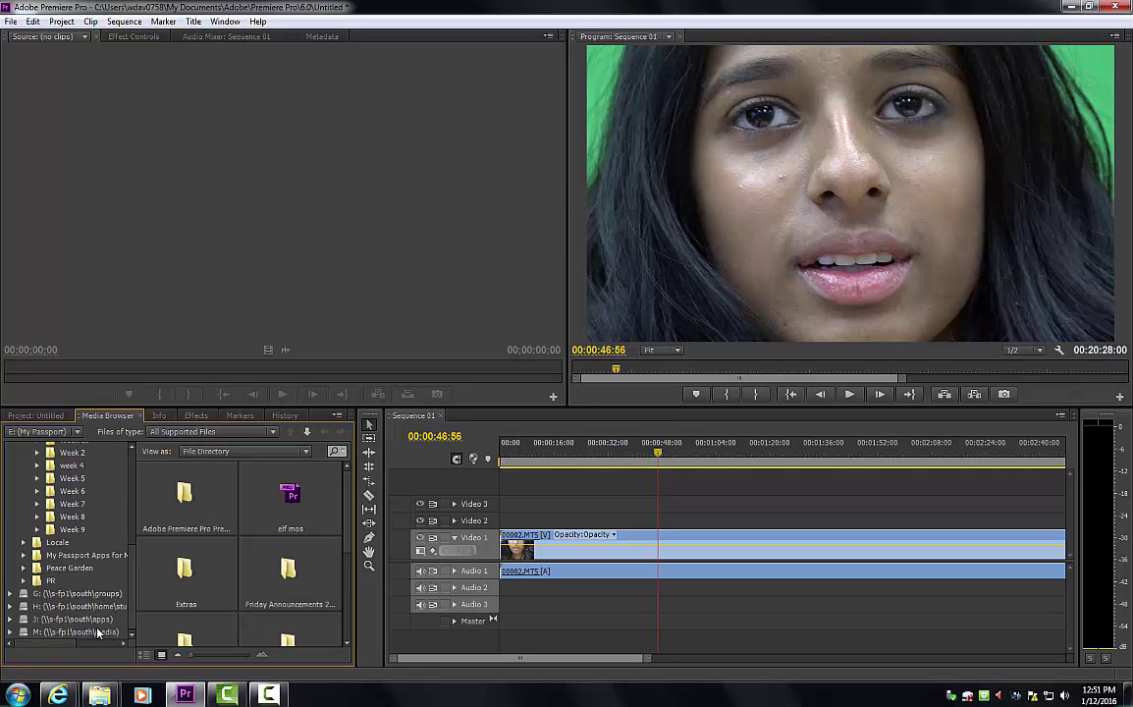
scroll(88, 530, "up", 5)
scroll(59, 471, "up", 2)
left_click(61, 433)
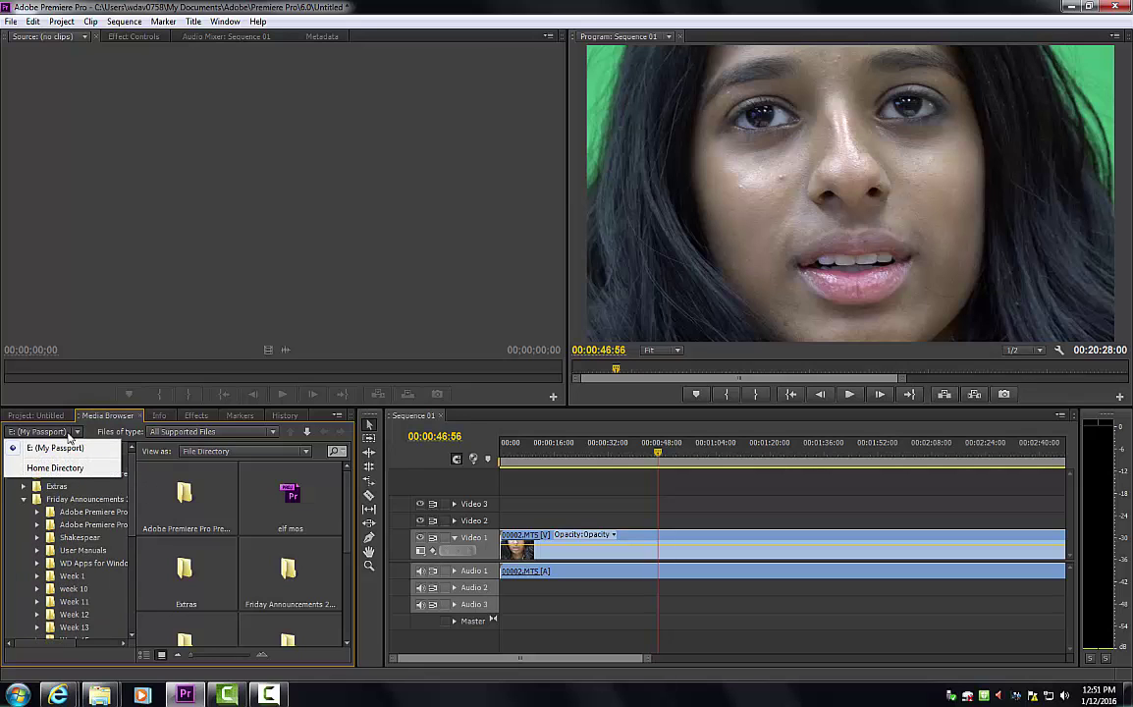
left_click(67, 463)
left_click_drag(130, 528, 138, 469)
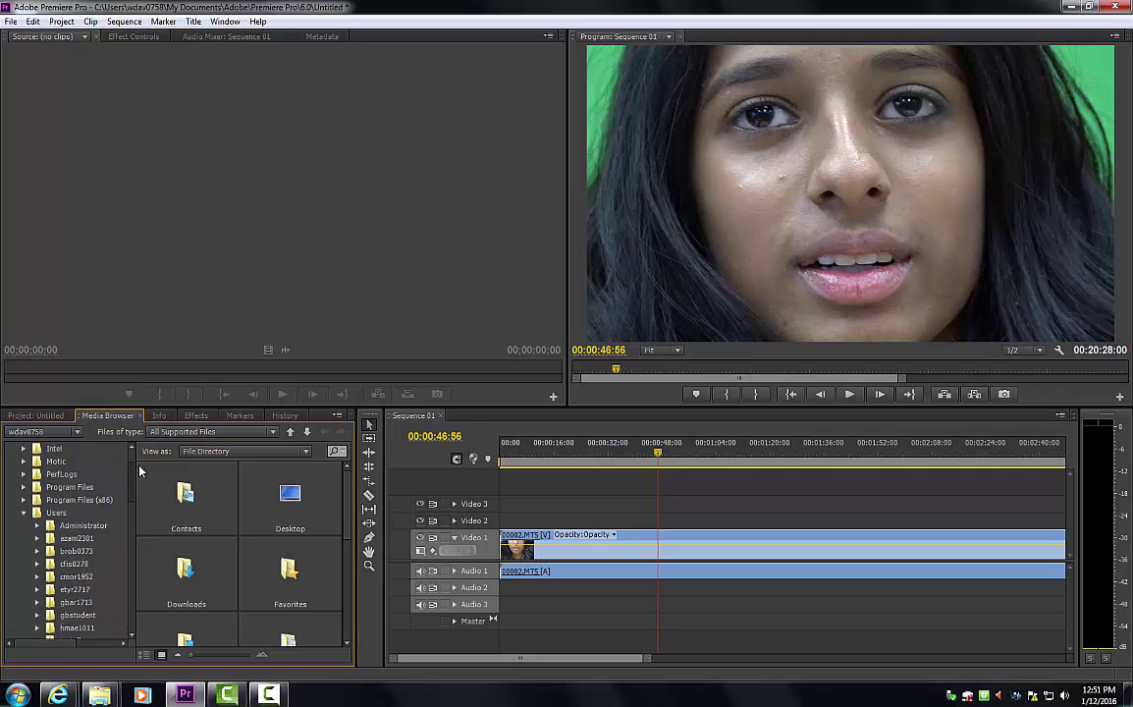
left_click(44, 416)
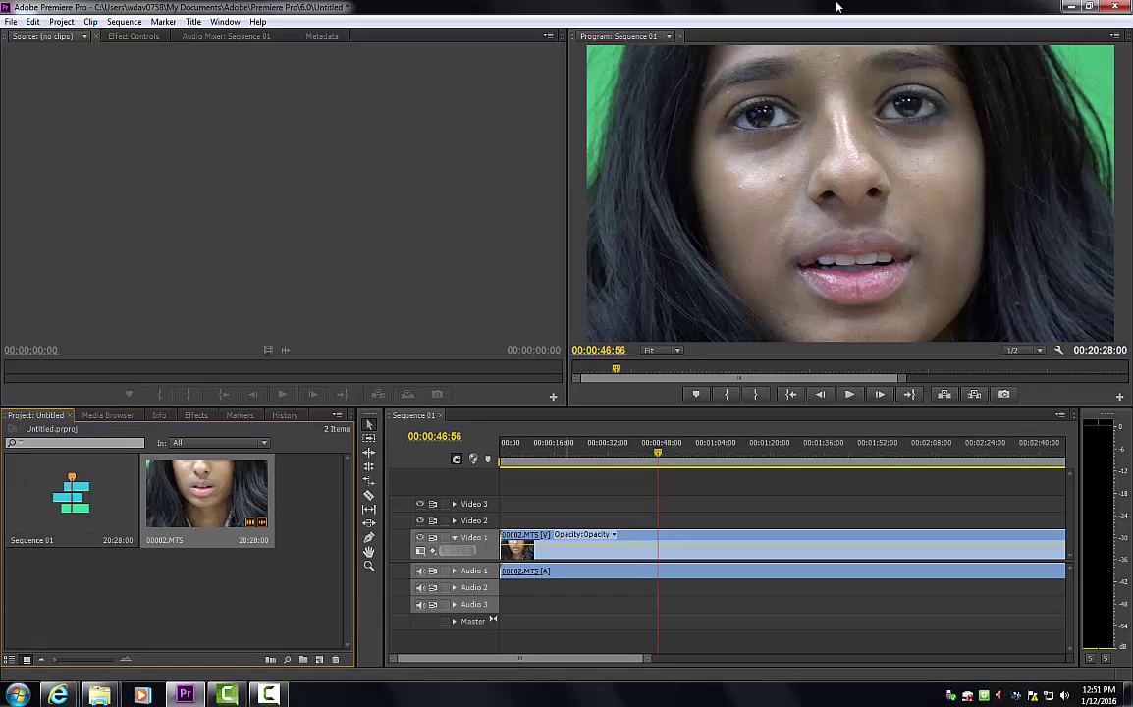
Step: Drag the Obama mp4 from the desktop onto the timeline above the footage
left_click_drag(768, 8, 1070, 15)
mouse_move(127, 506)
left_mouse_down()
mouse_move(756, 558)
mouse_move(802, 535)
left_mouse_up()
left_click_drag(1132, 12, 1042, 10)
double_click(940, 10)
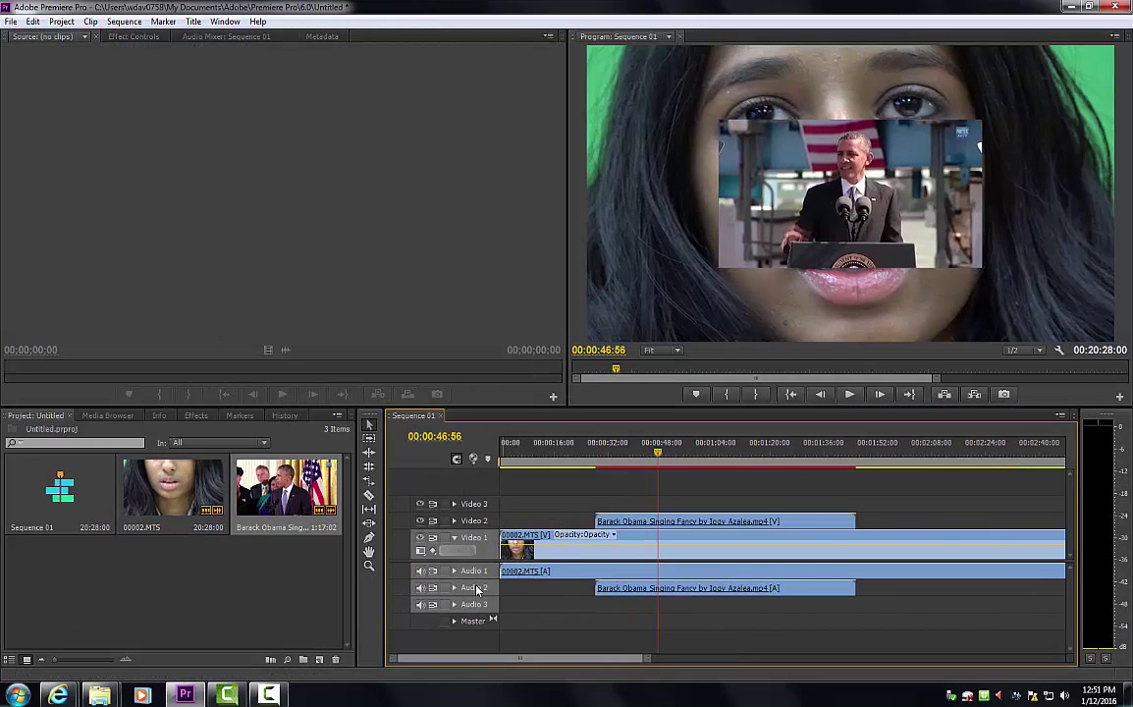
Step: Delete the Obama clip's Video 2 part, unlock audio, and move its audio to 00:00
right_click(682, 522)
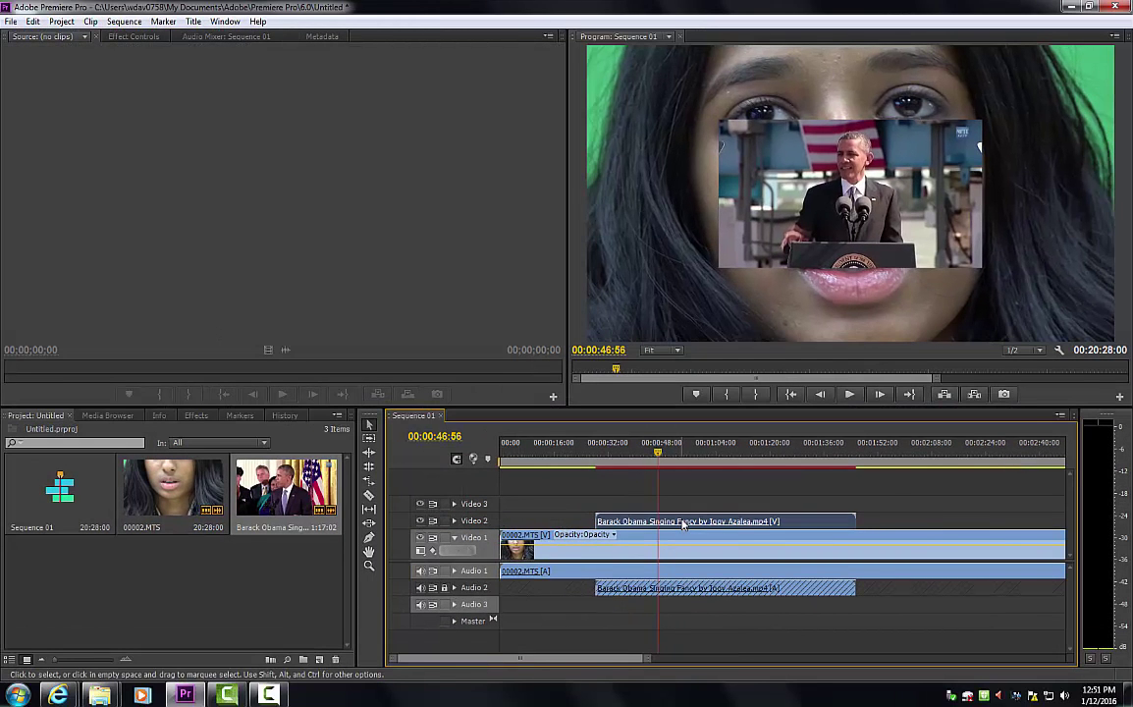
left_click(711, 71)
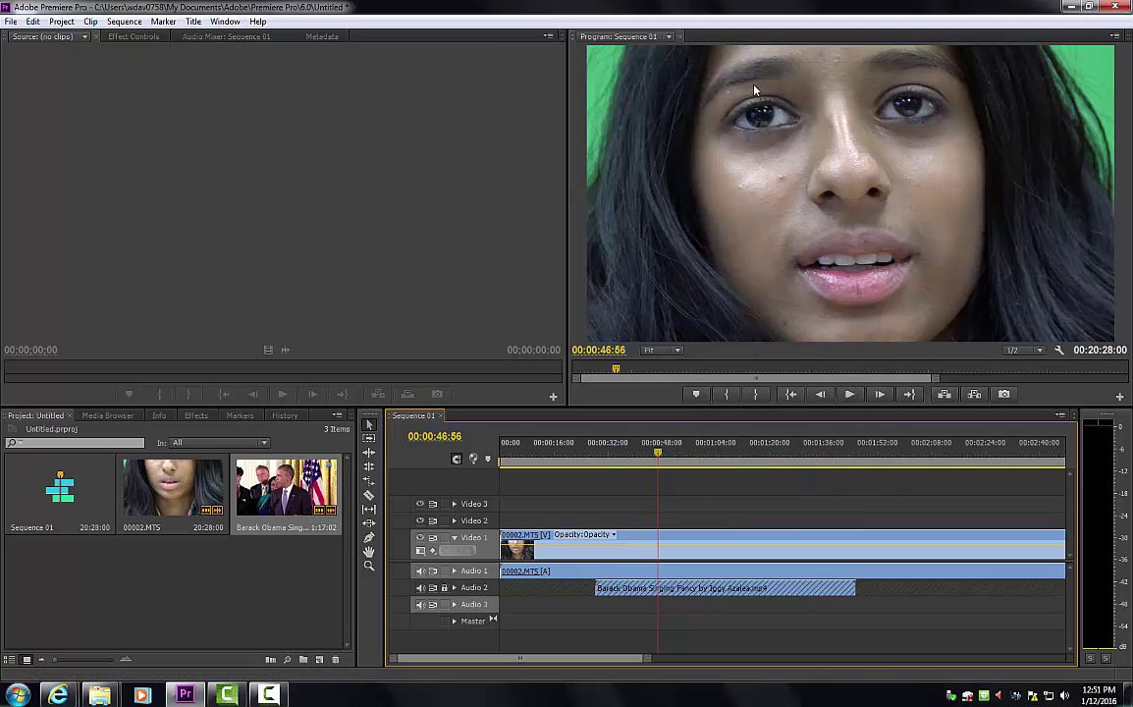
left_click(443, 571)
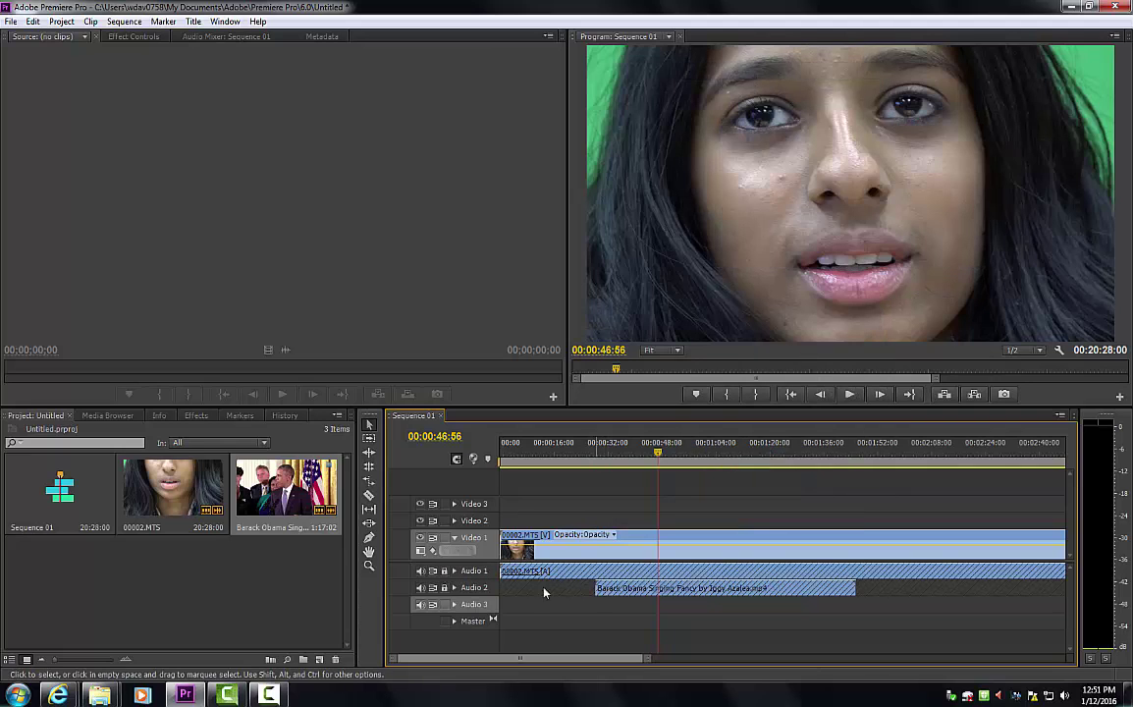
left_click(444, 570)
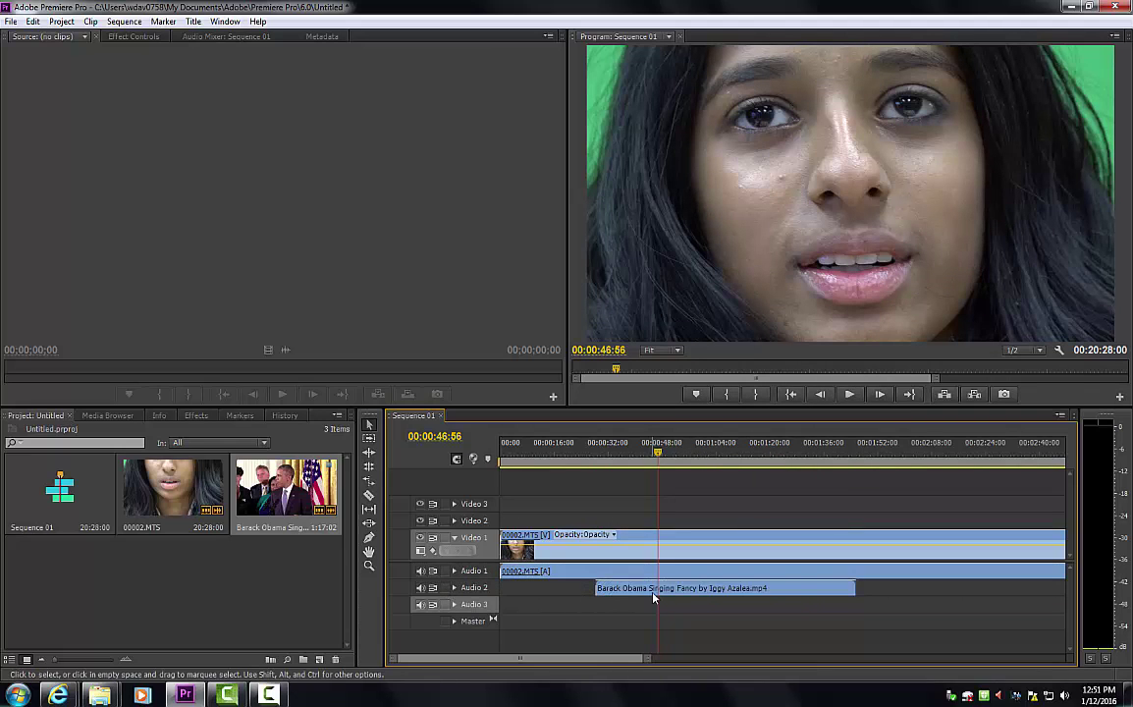
left_click_drag(653, 595, 567, 596)
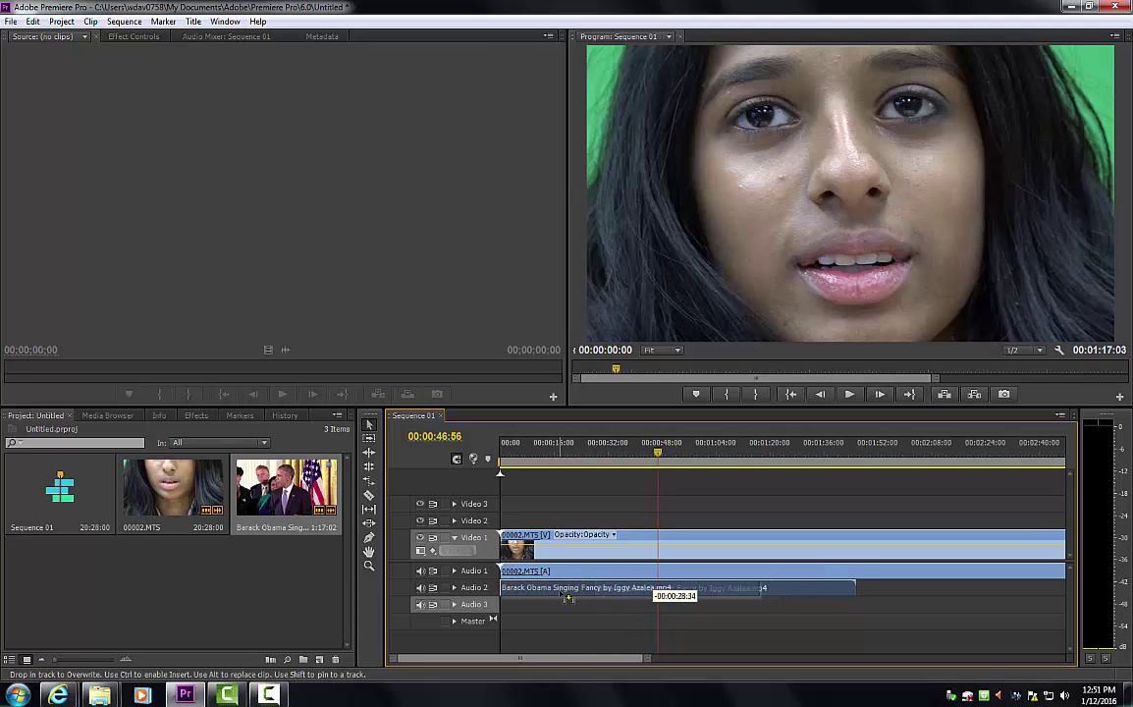
left_click_drag(567, 596, 567, 596)
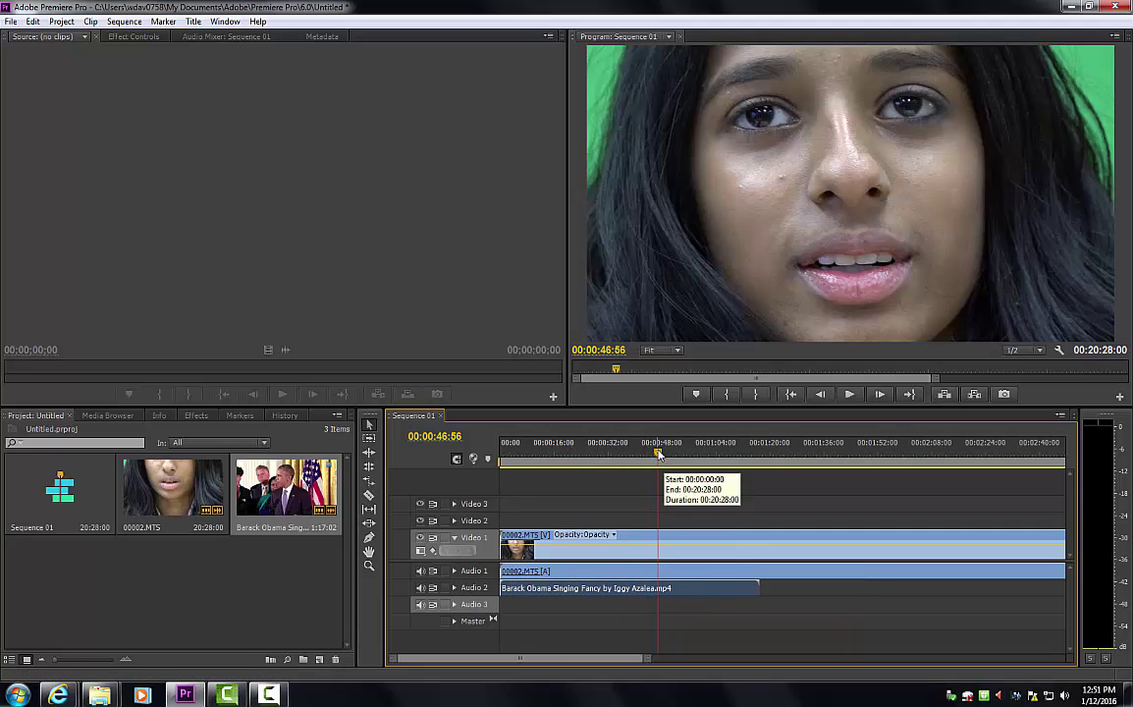
key("Home")
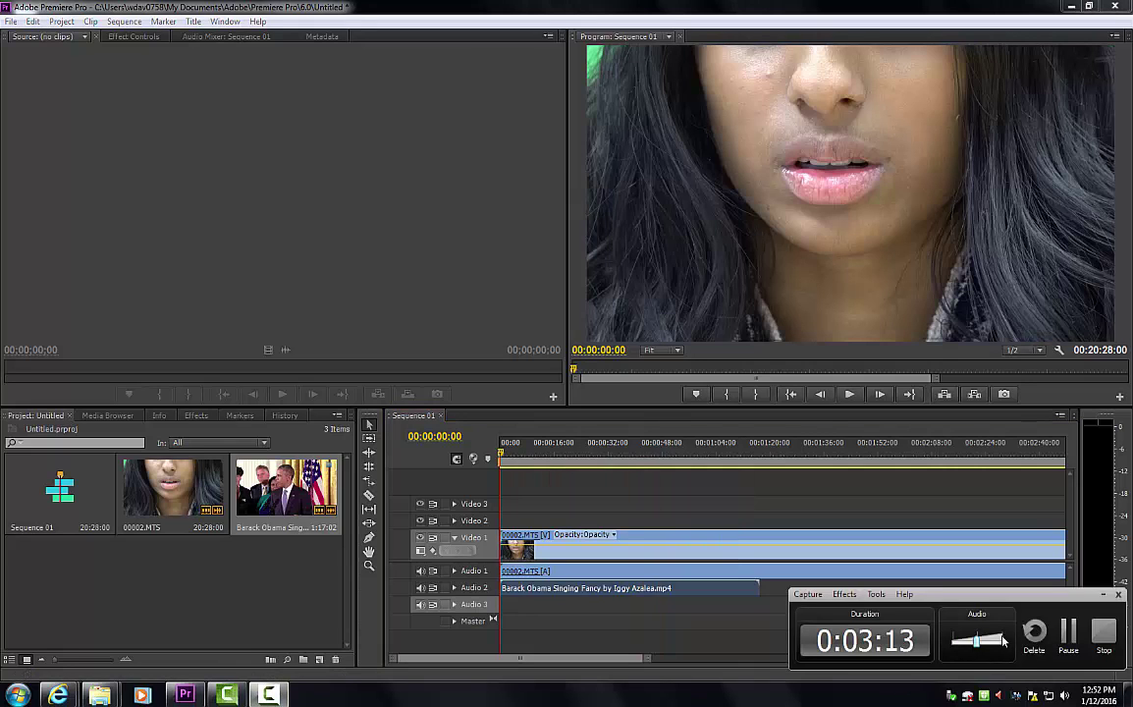
left_click(816, 382)
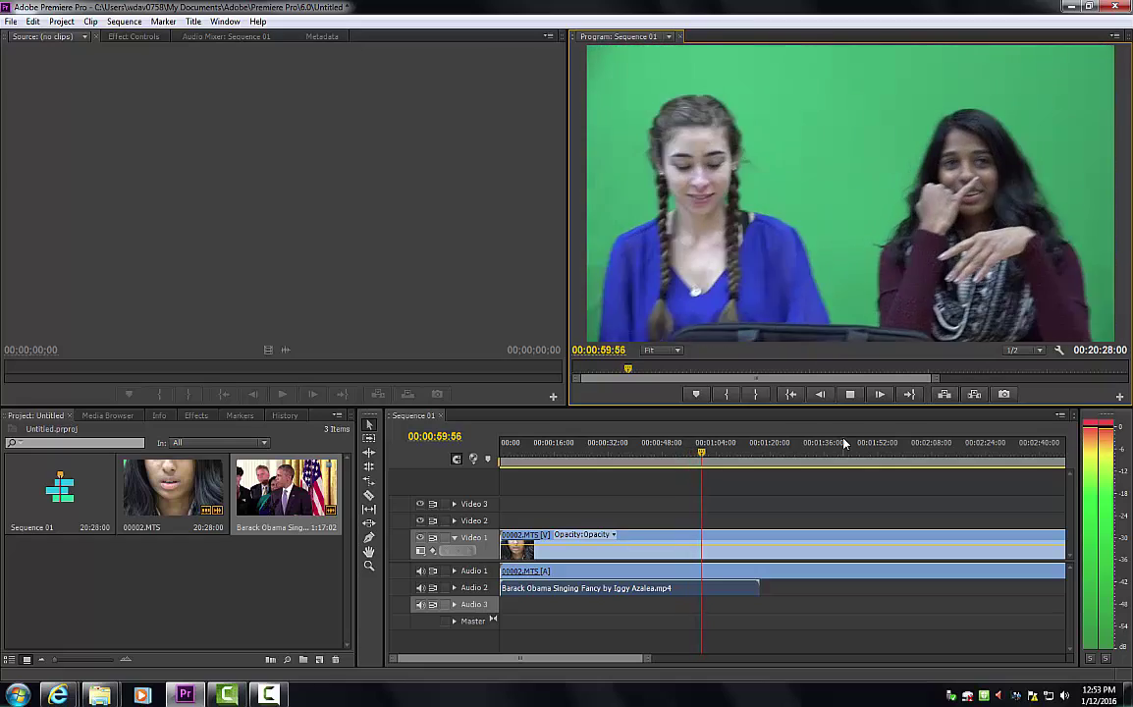
left_click(850, 394)
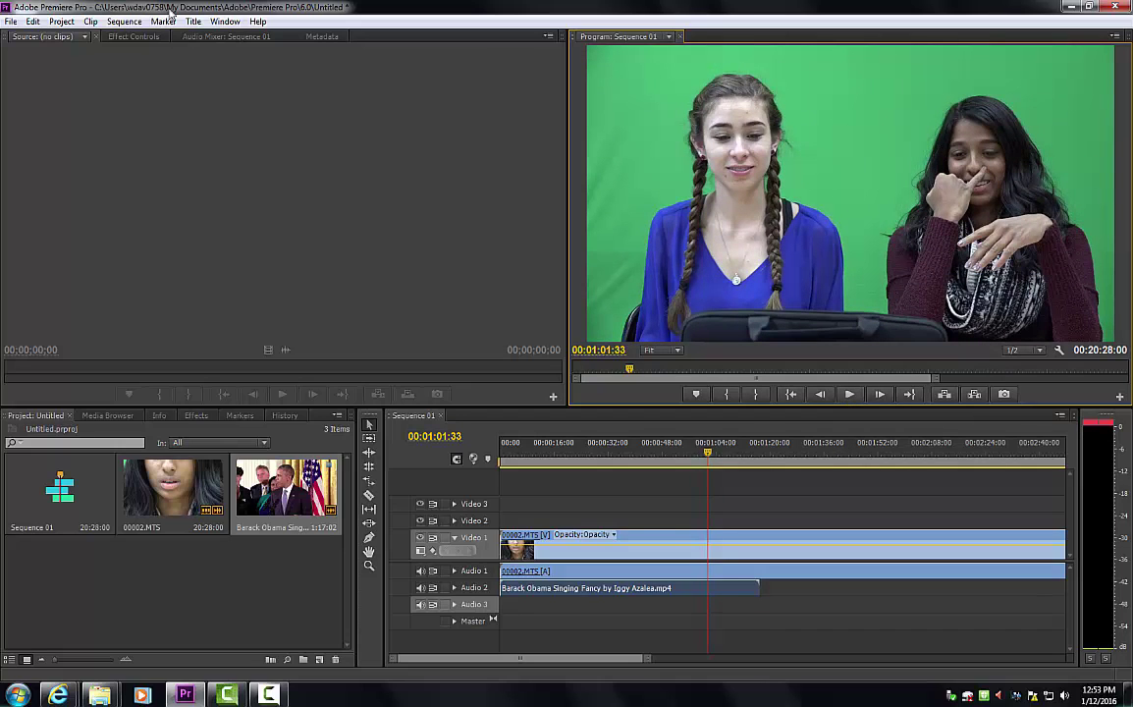
Step: Open Export Media with Windows Media format and the HD 1080p 29.97 preset
left_click(11, 21)
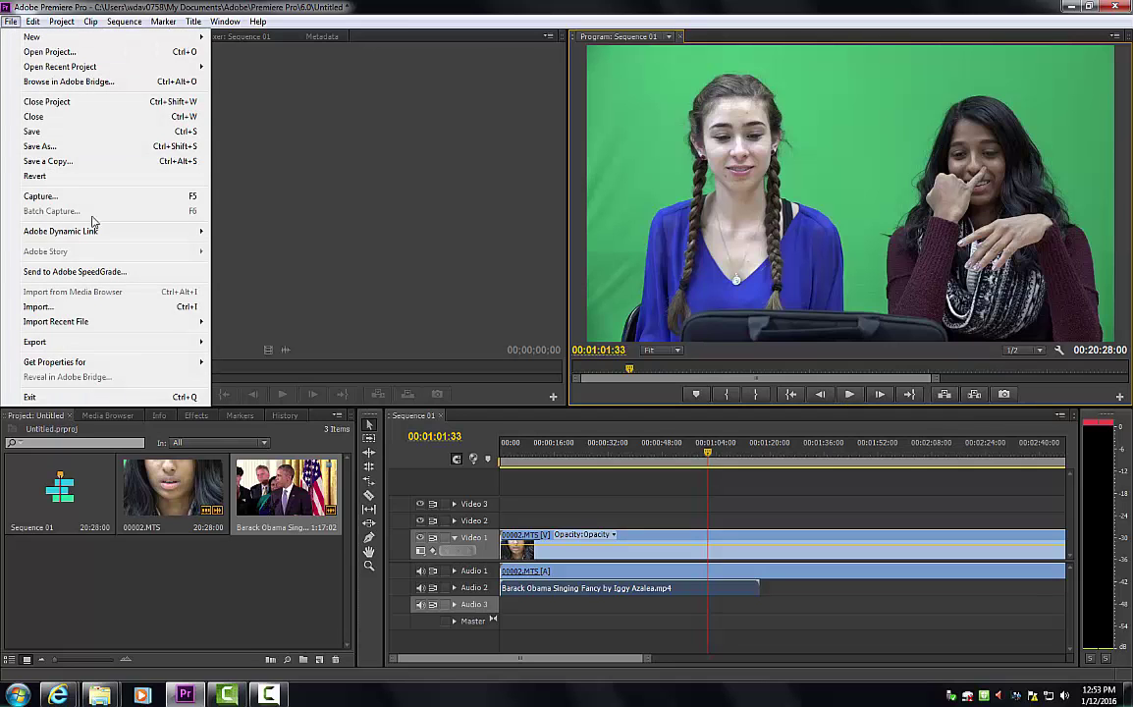
mouse_move(59, 341)
left_click(245, 343)
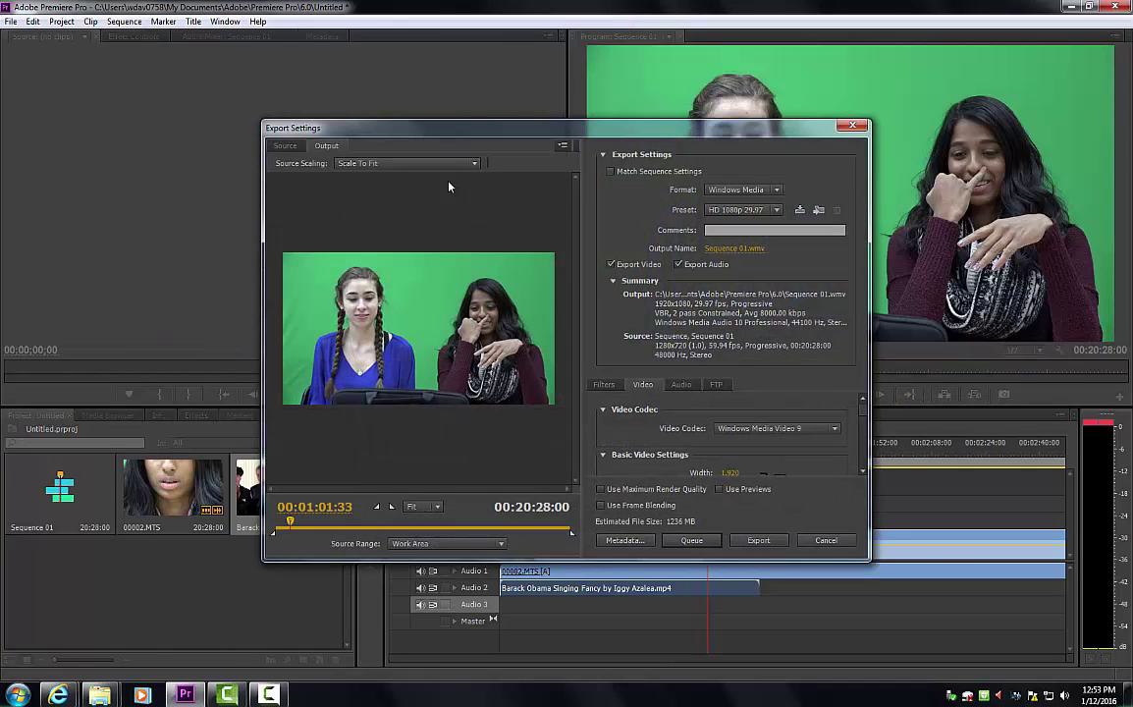
left_click(758, 192)
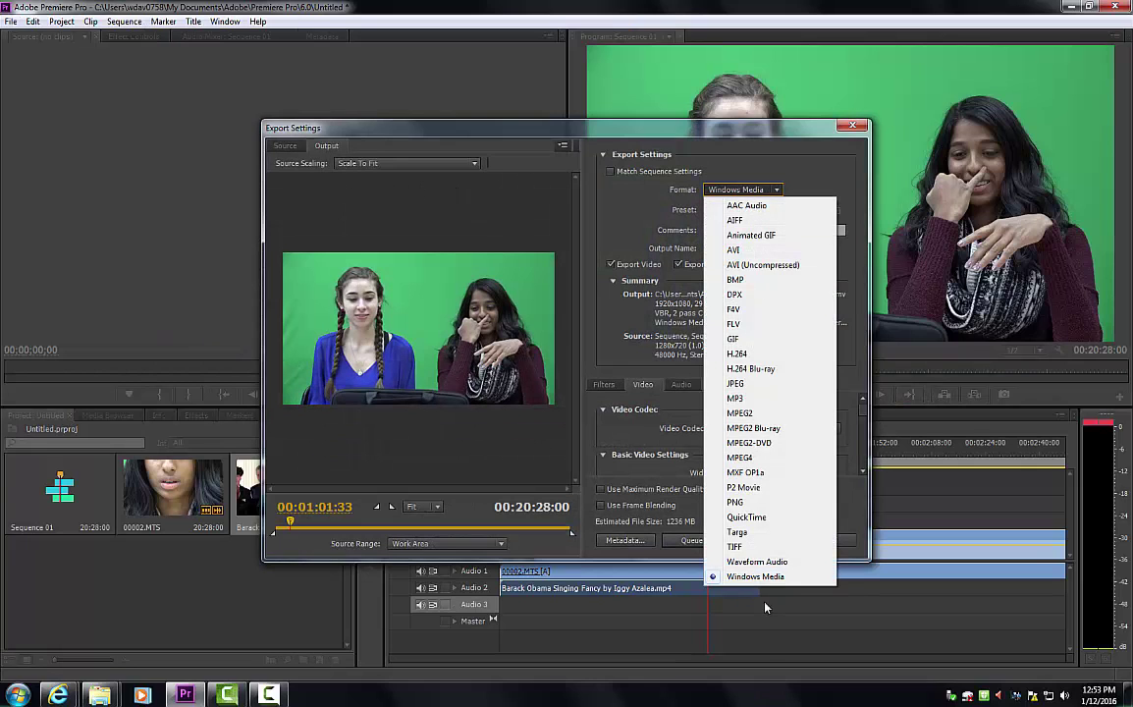
left_click(771, 577)
left_click(748, 210)
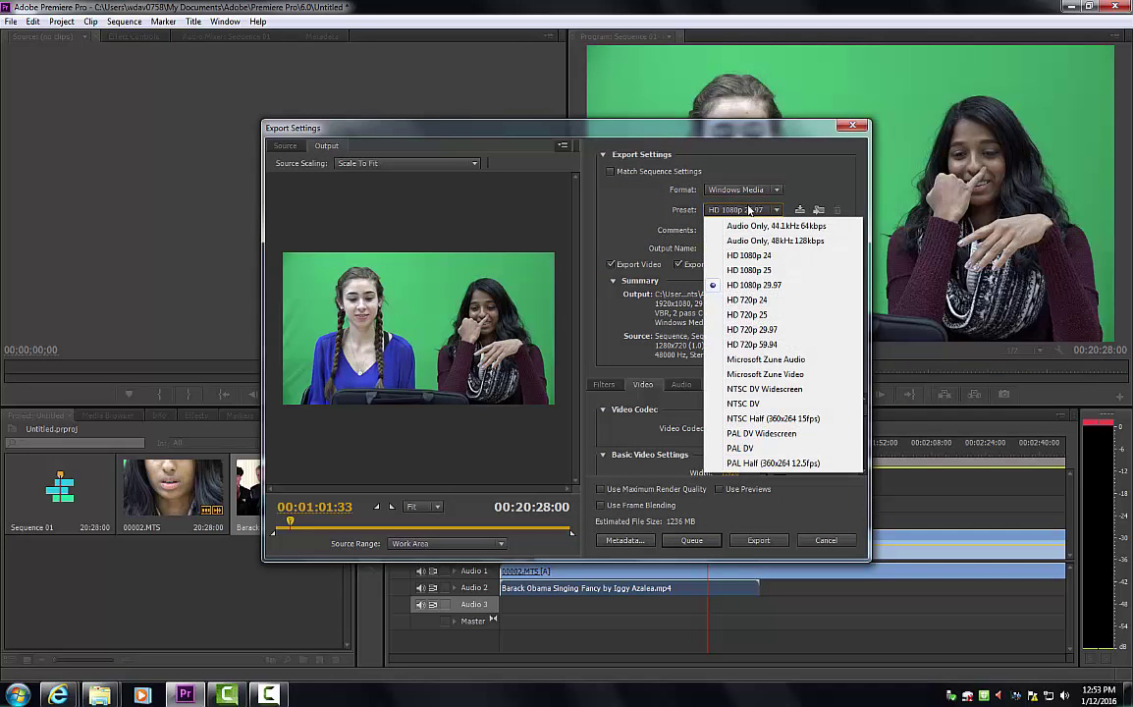
left_click(775, 286)
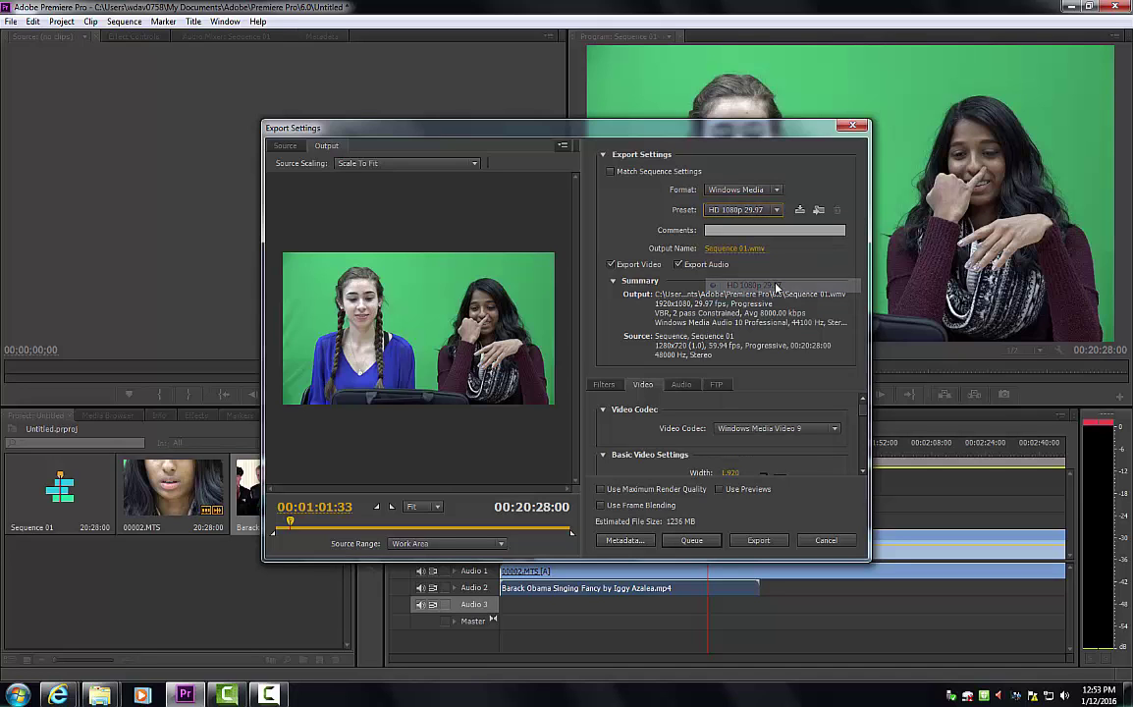
Step: Set the output location to the My Passport (E:) drive and start encoding
left_click(735, 249)
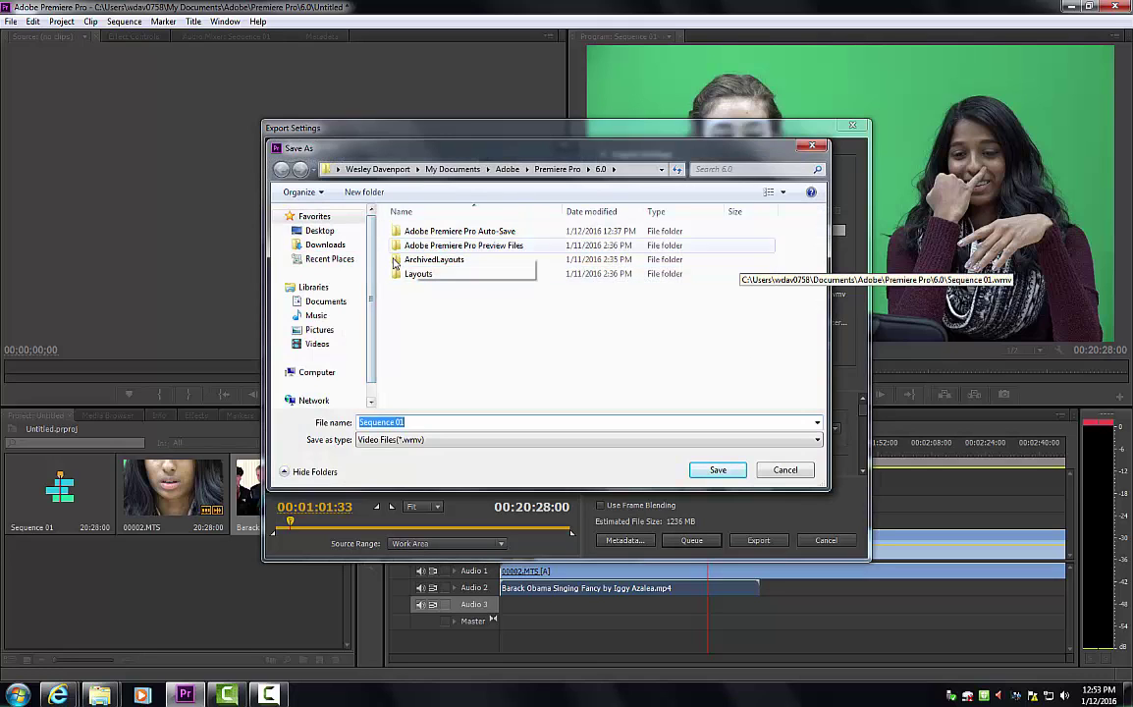
left_click_drag(371, 295, 371, 316)
left_click(325, 360)
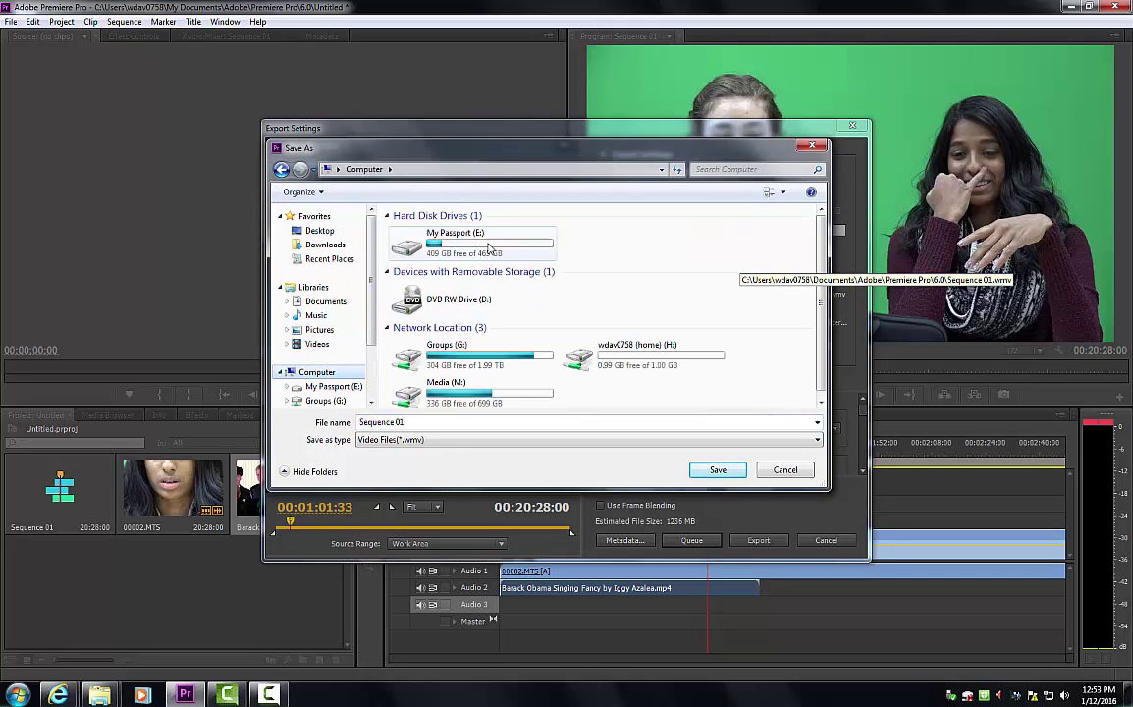
double_click(489, 246)
left_click(720, 471)
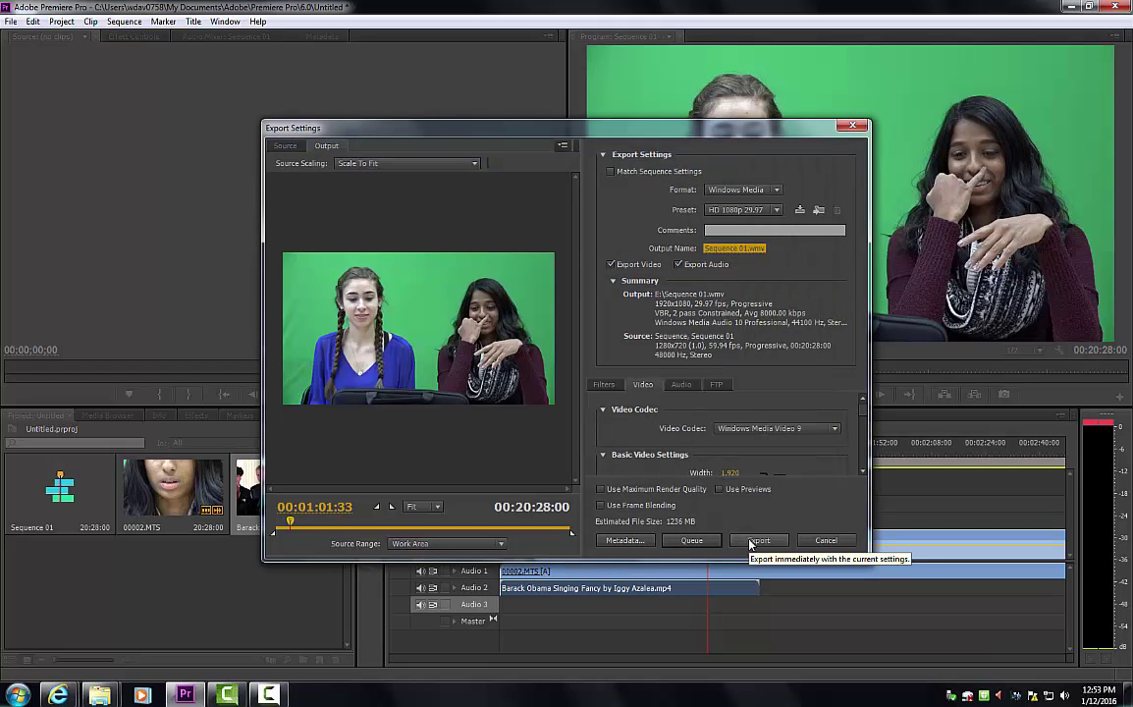
left_click(751, 543)
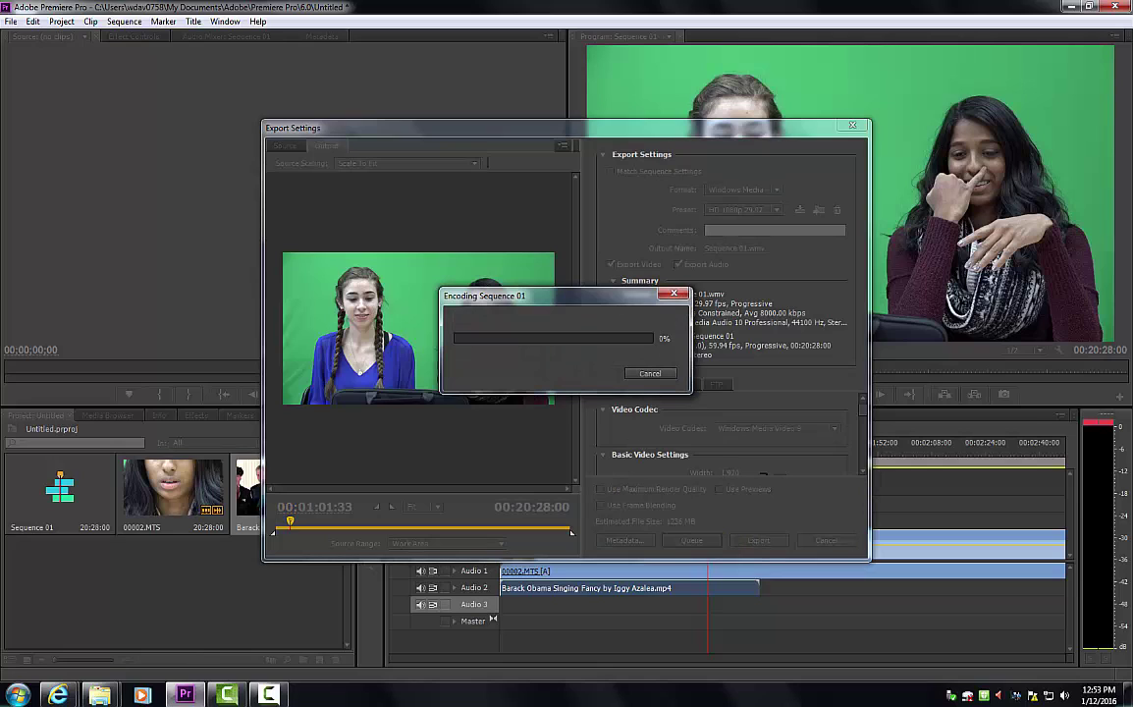
left_click(267, 695)
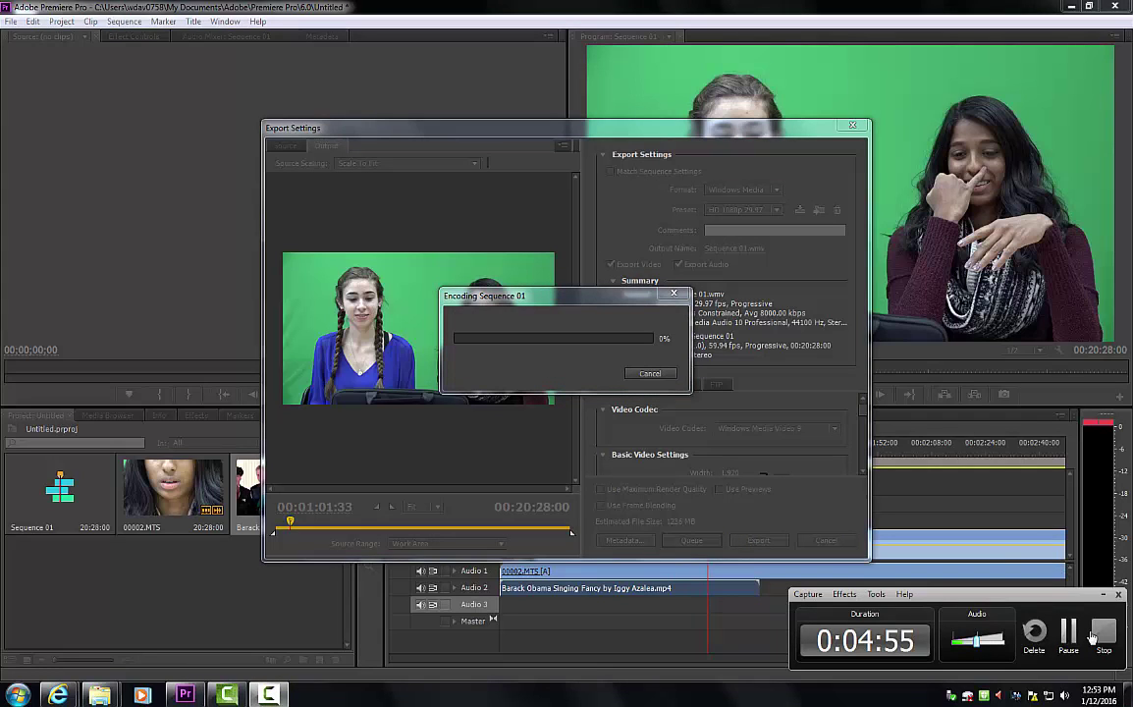